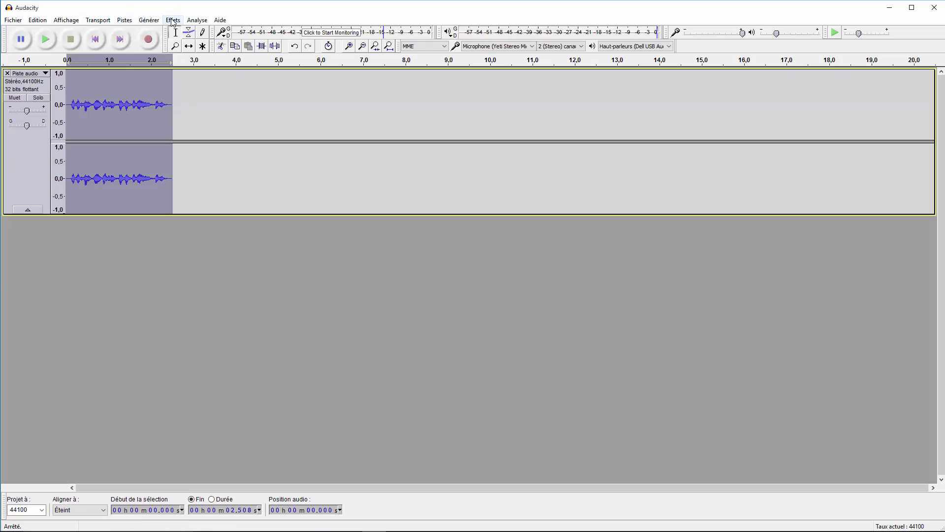
Step: Apply the Compressor to the voice clip with -12 dB threshold, -40 dB noise floor, 4:1 ratio, 0.20 s attack and 1.0 s release
{"action": "left_click", "coordinate": [173, 21]}
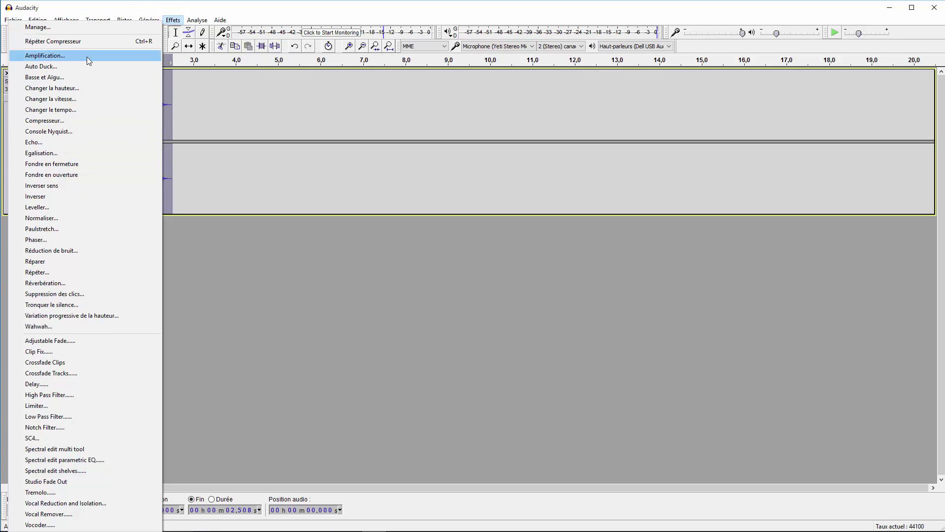
{"action": "left_click", "coordinate": [75, 124]}
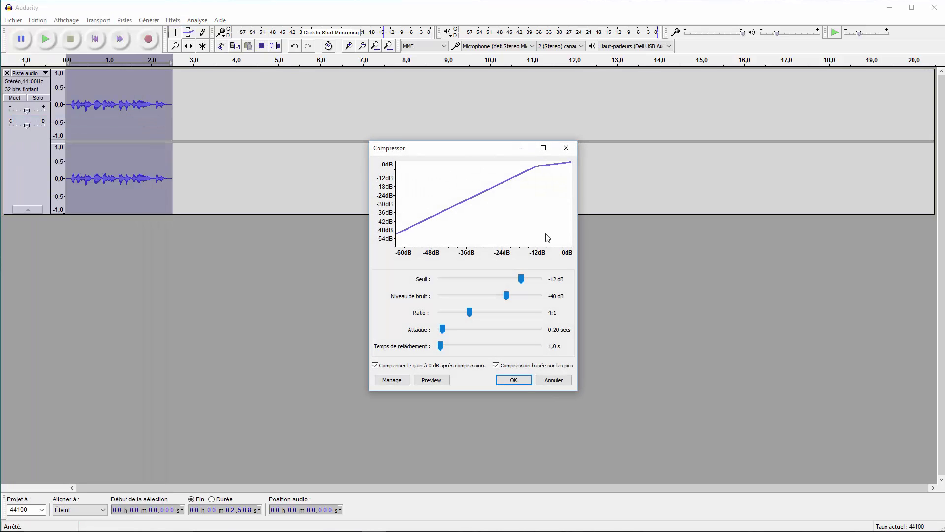
{"action": "left_click", "coordinate": [512, 379]}
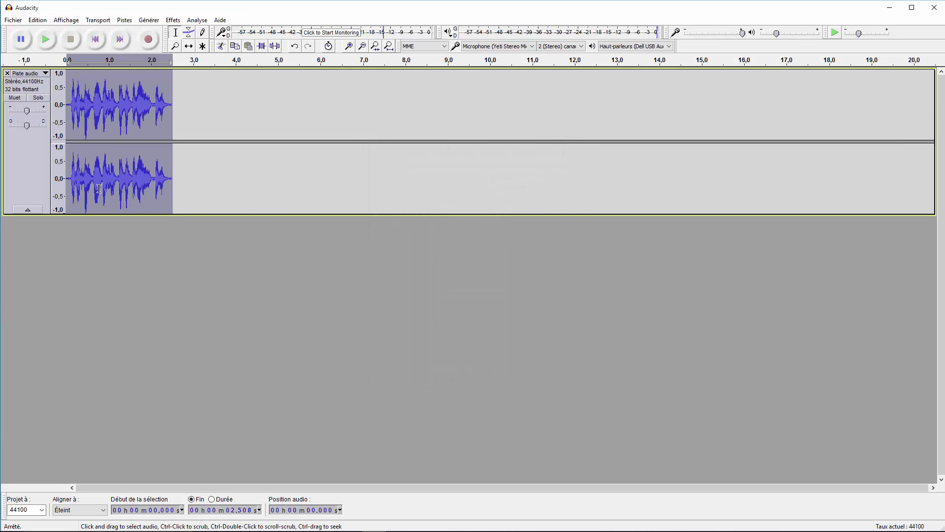
{"action": "left_click", "coordinate": [260, 194]}
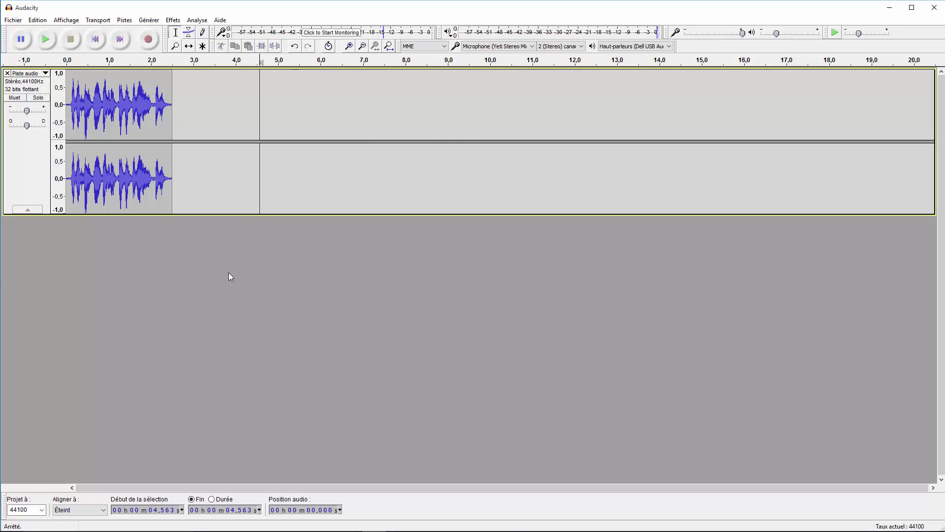
{"action": "left_click", "coordinate": [29, 179]}
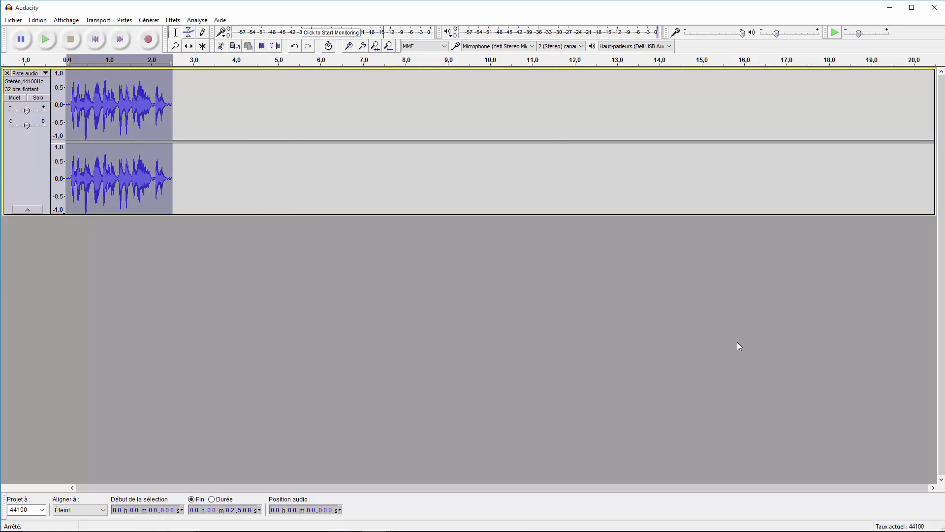
Step: Import the Ticker music file as a second track and delete everything in it after about 45 s
{"action": "left_click", "coordinate": [681, 302]}
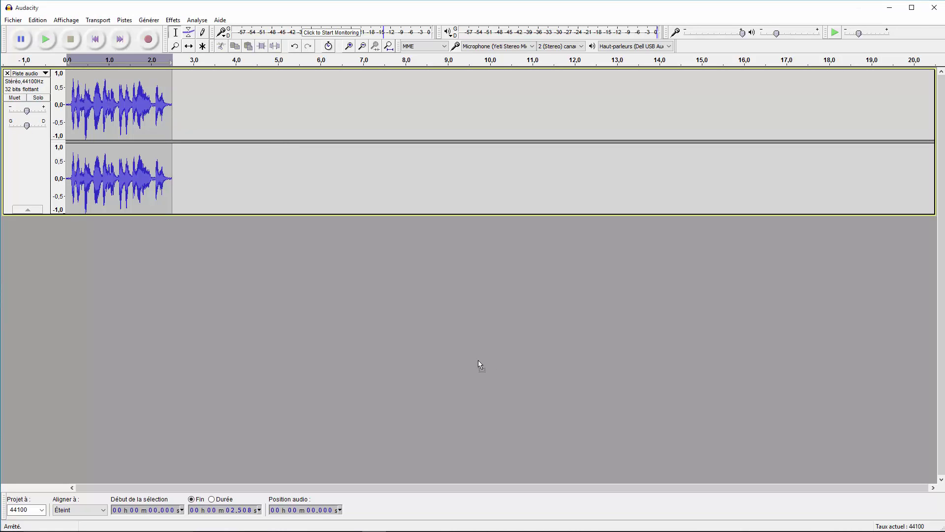
{"action": "left_click_drag", "start_coordinate": [406, 316], "coordinate": [403, 318]}
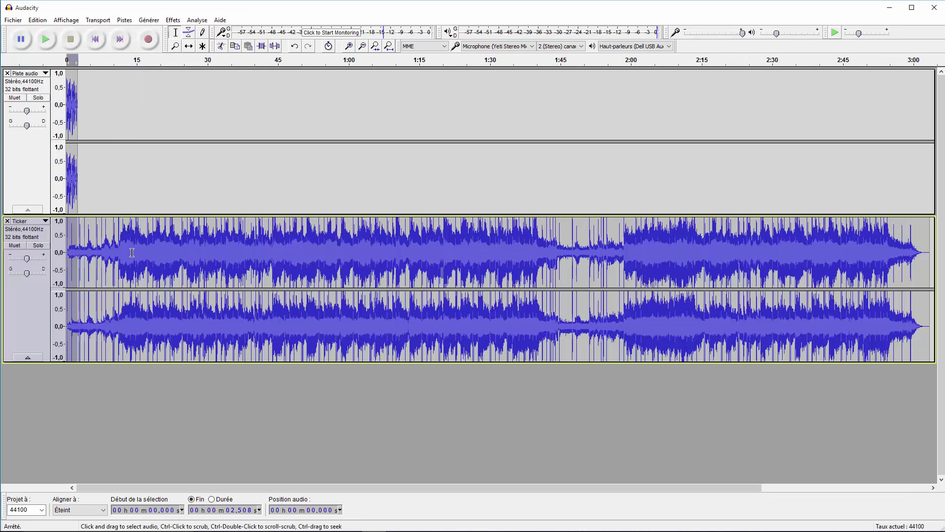
{"action": "left_click_drag", "start_coordinate": [281, 254], "coordinate": [932, 288]}
{"action": "key", "text": "Delete"}
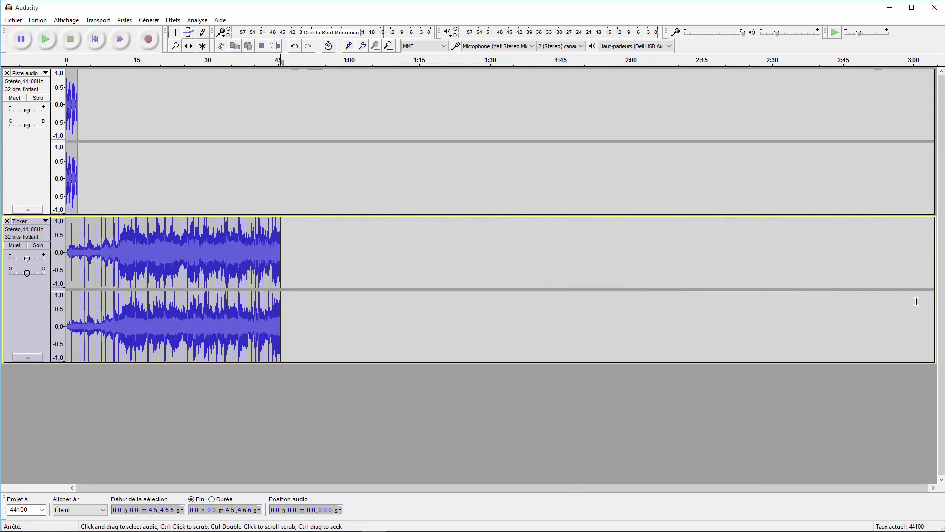
{"action": "left_click", "coordinate": [389, 46]}
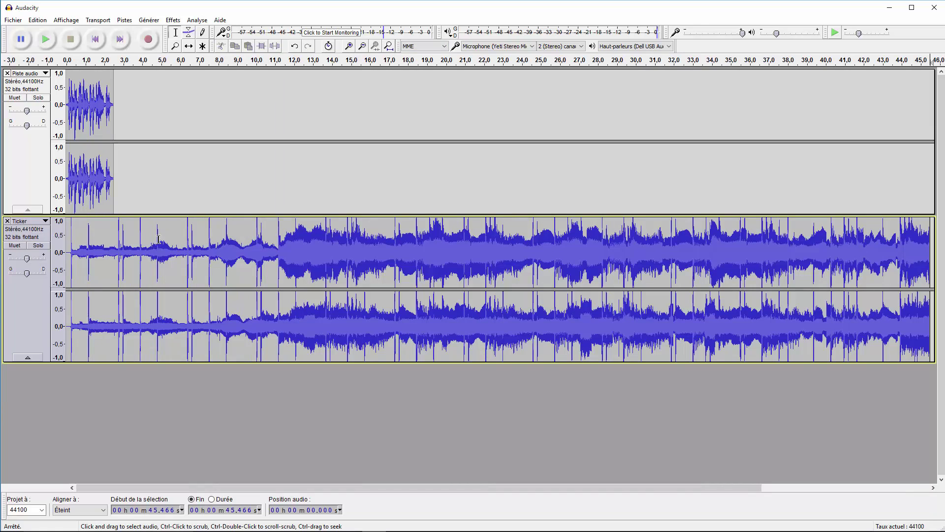
Step: Move the Ticker clip into the voice track directly after the voice at about 2.5 s, and remove the emptied track
{"action": "left_click", "coordinate": [29, 167]}
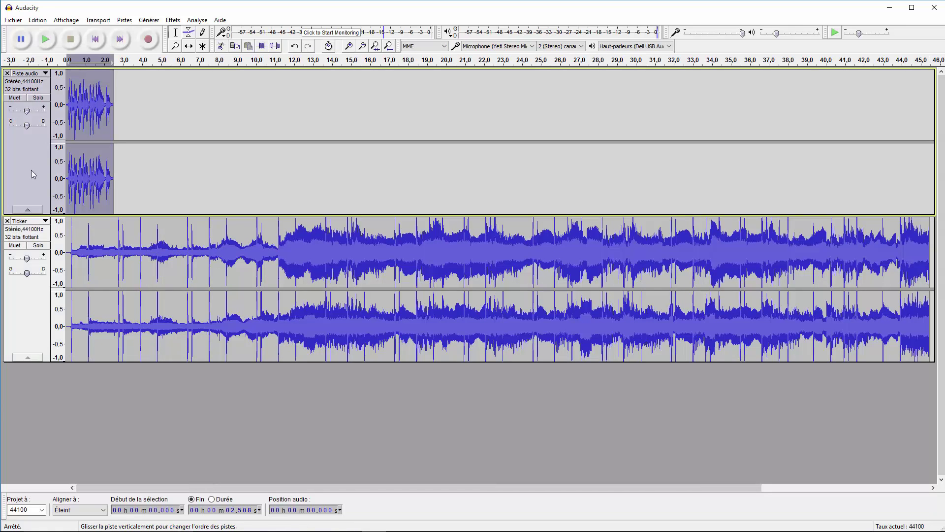
{"action": "left_click", "coordinate": [9, 319], "text": "shift"}
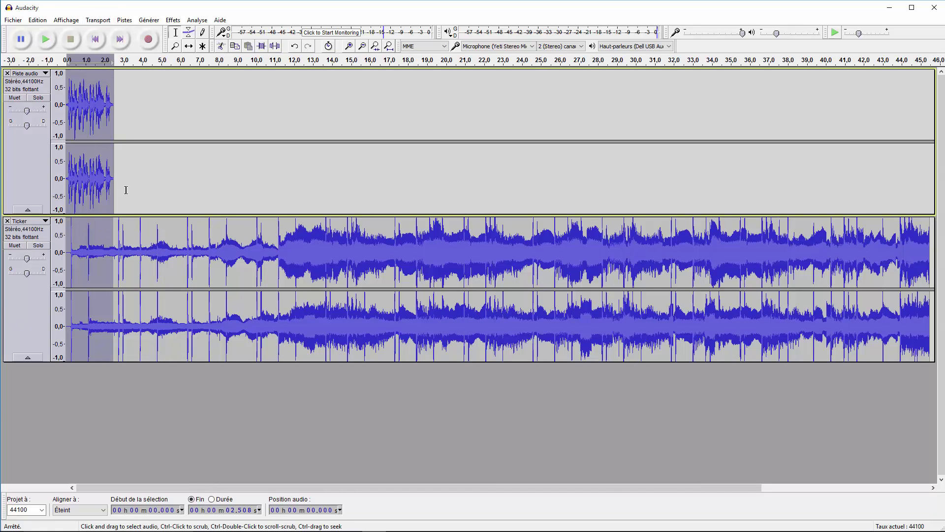
{"action": "left_click", "coordinate": [42, 288]}
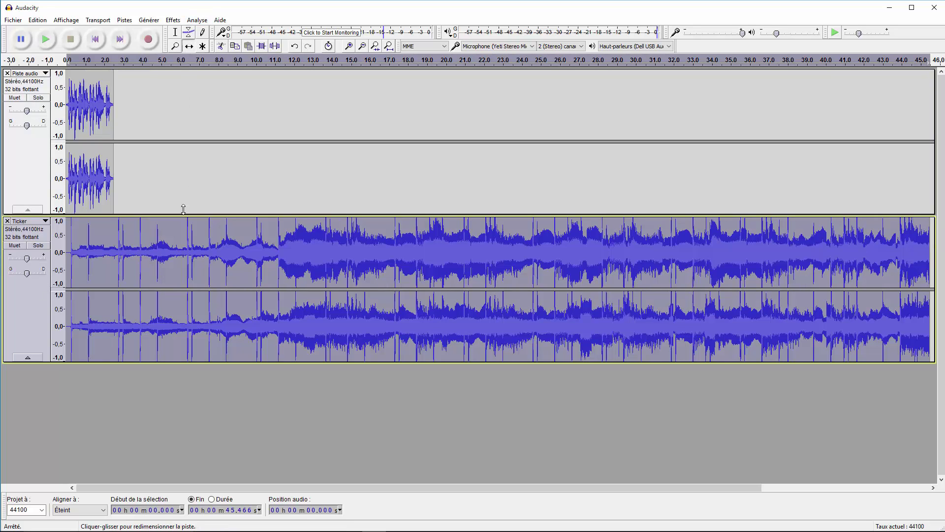
{"action": "left_click", "coordinate": [190, 47]}
{"action": "left_click_drag", "start_coordinate": [196, 267], "coordinate": [243, 161]}
{"action": "mouse_move", "coordinate": [157, 179]}
{"action": "left_mouse_down"}
{"action": "mouse_move", "coordinate": [168, 179]}
{"action": "mouse_move", "coordinate": [156, 179]}
{"action": "left_mouse_up"}
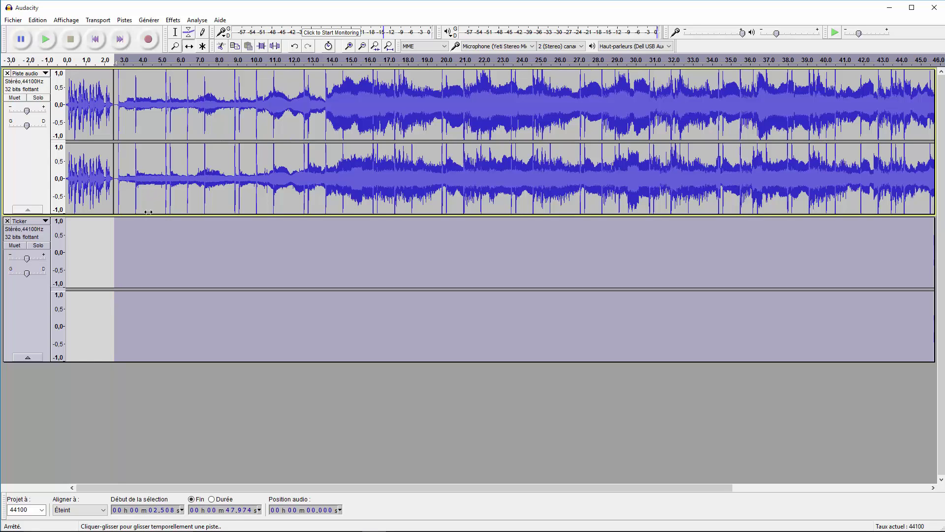
{"action": "left_click", "coordinate": [7, 221]}
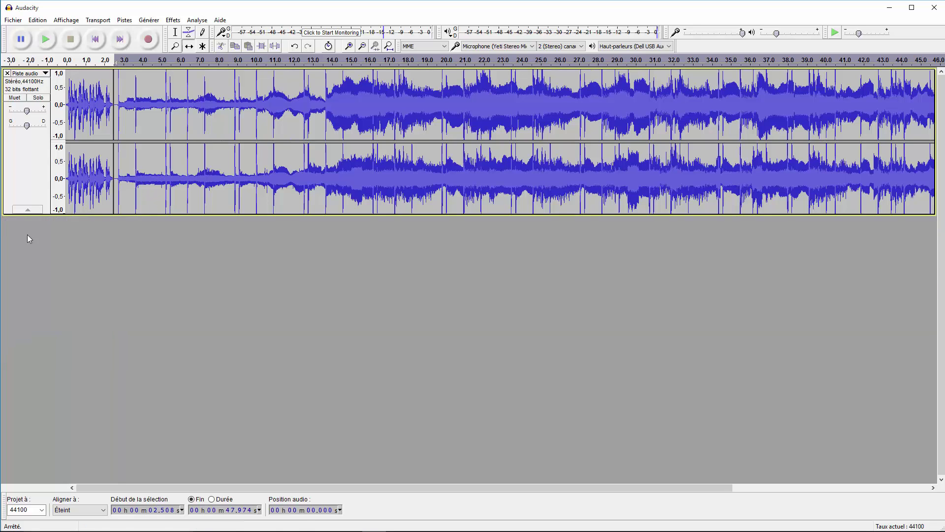
Step: Join the voice and music clips into one continuous clip at their boundary
{"action": "left_click", "coordinate": [27, 177]}
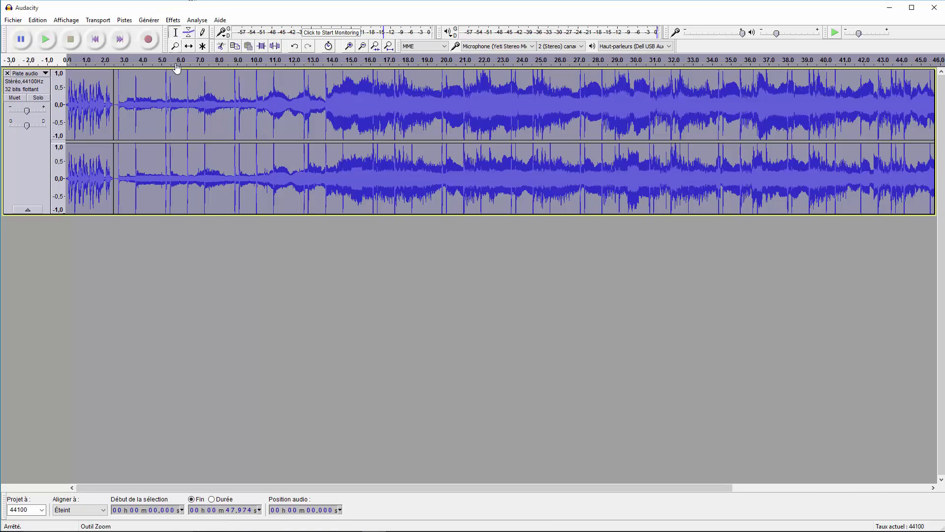
{"action": "left_click", "coordinate": [145, 103]}
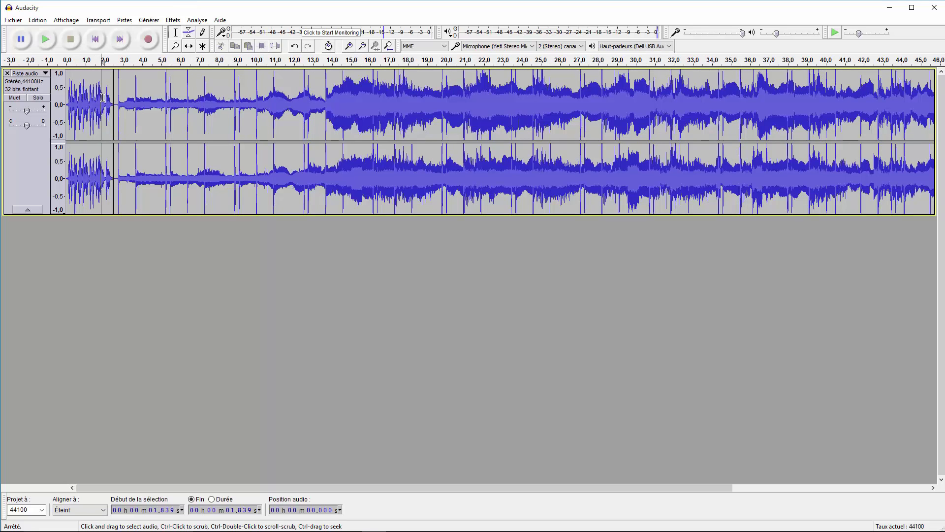
{"action": "left_click_drag", "start_coordinate": [102, 96], "coordinate": [124, 101]}
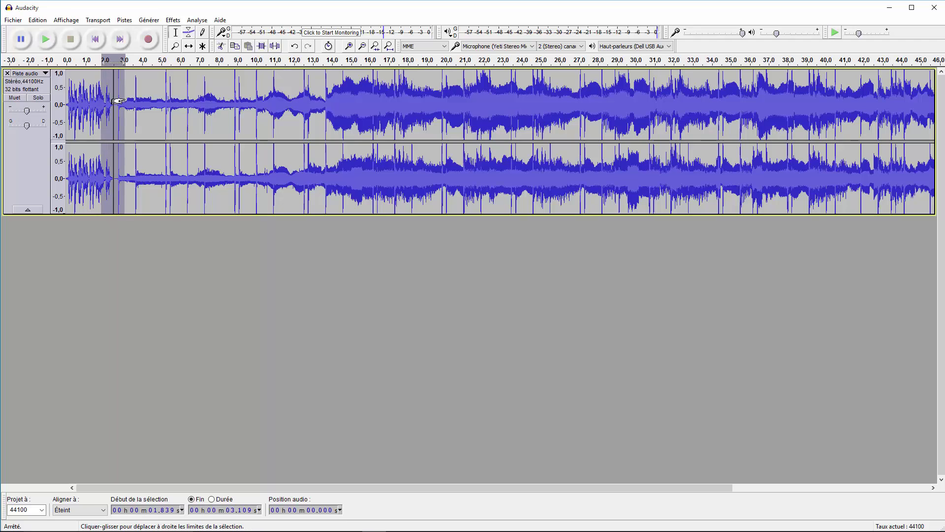
{"action": "key", "text": "shift"}
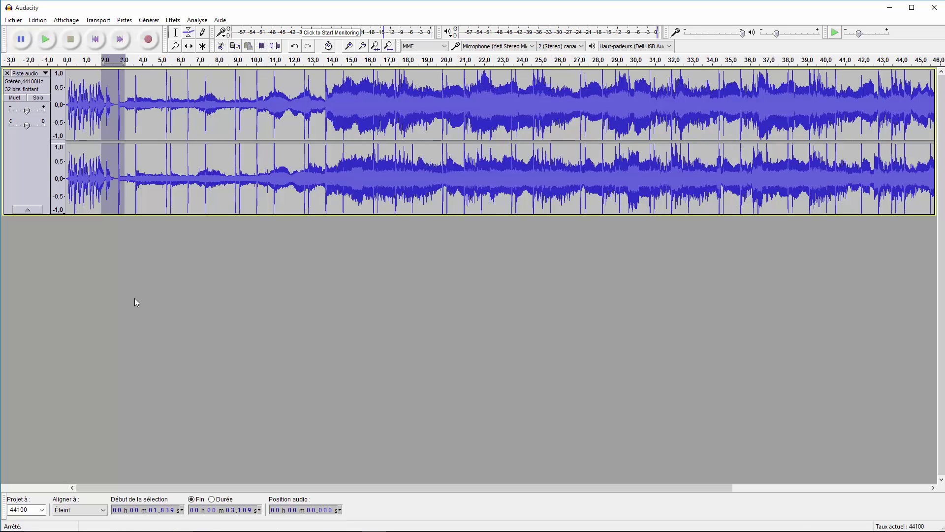
{"action": "left_click", "coordinate": [122, 113]}
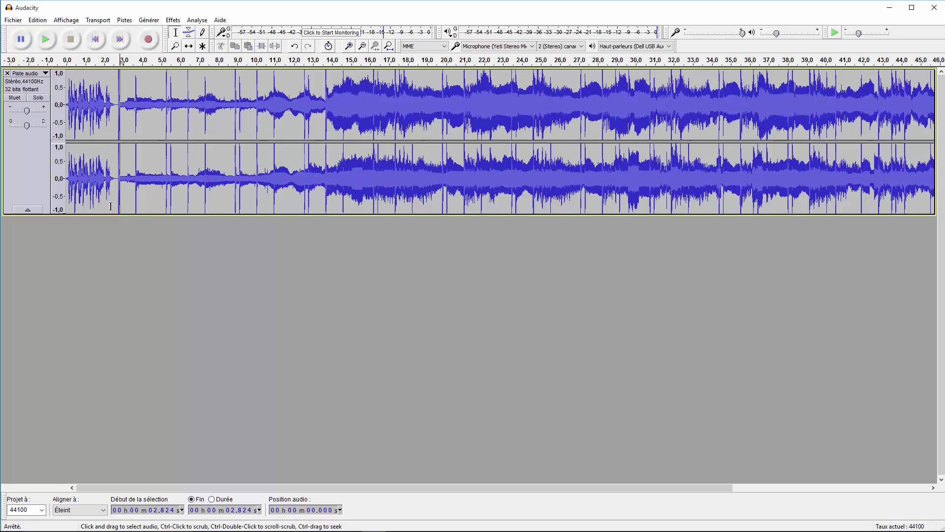
{"action": "left_click_drag", "start_coordinate": [103, 113], "coordinate": [471, 175]}
{"action": "left_click", "coordinate": [81, 130]}
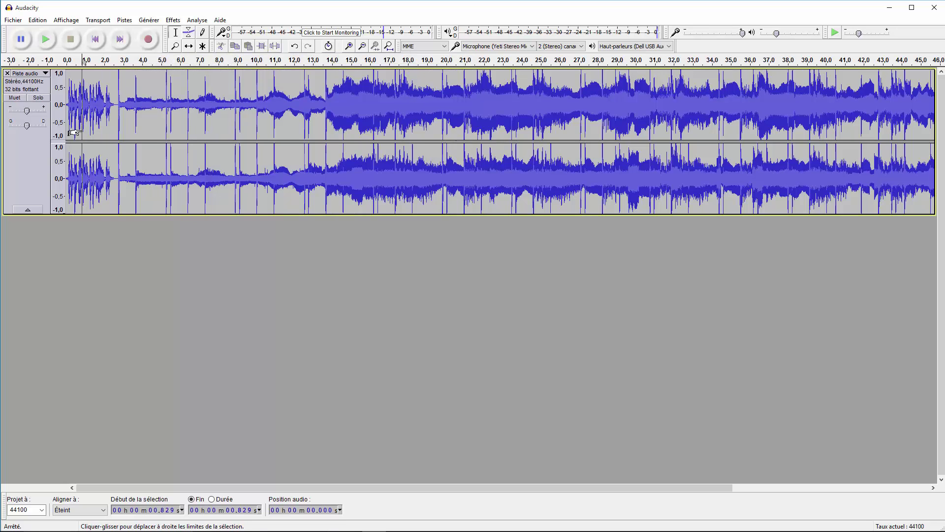
Step: Normalize the whole track to a maximum amplitude of -1.0 dB with DC offset removal, and play back its beginning
{"action": "left_click", "coordinate": [33, 159]}
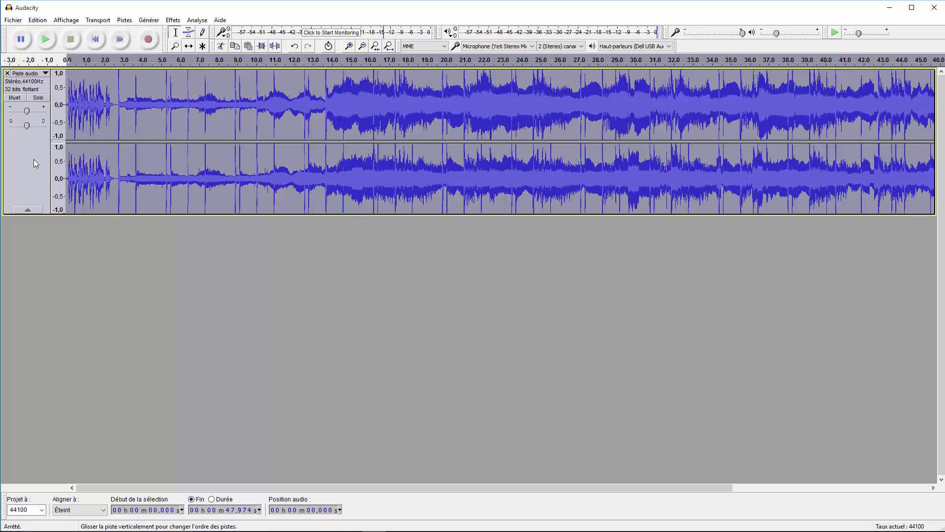
{"action": "left_click", "coordinate": [173, 20]}
{"action": "left_click", "coordinate": [102, 220]}
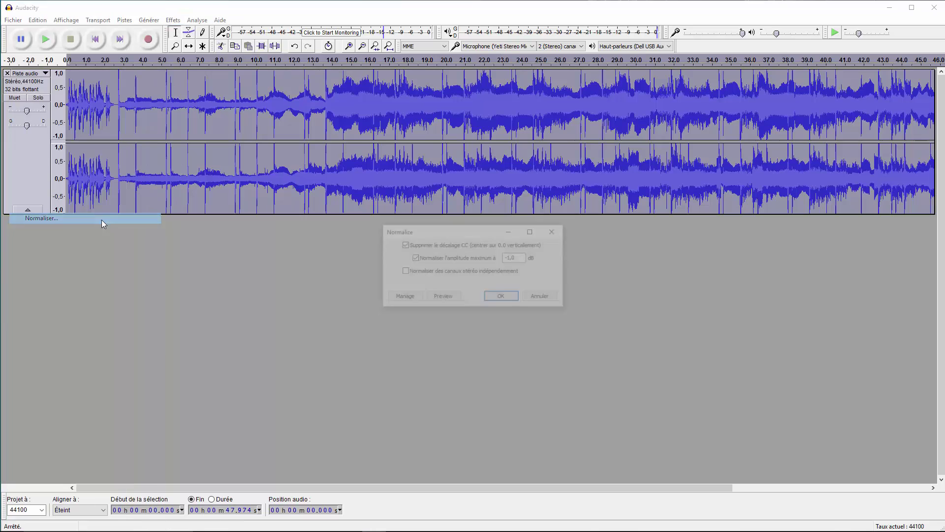
{"action": "left_click", "coordinate": [500, 297]}
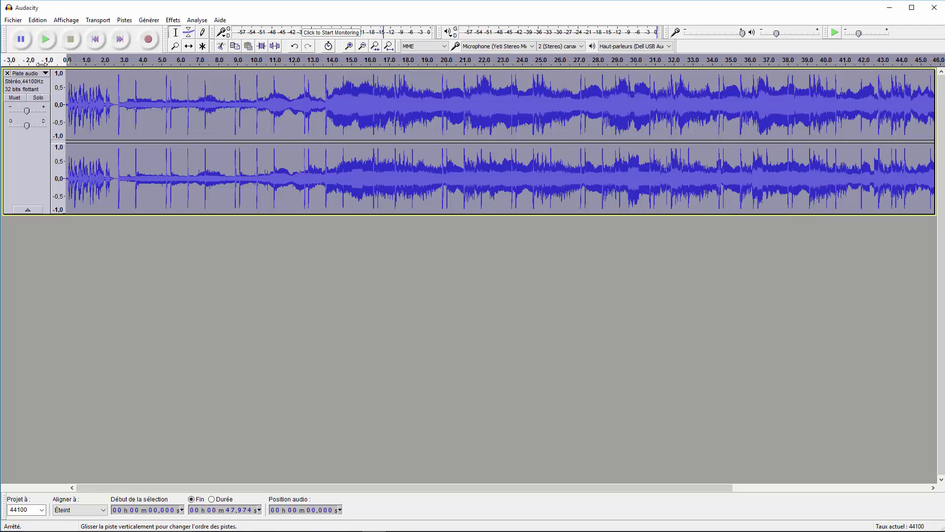
{"action": "left_click", "coordinate": [48, 41]}
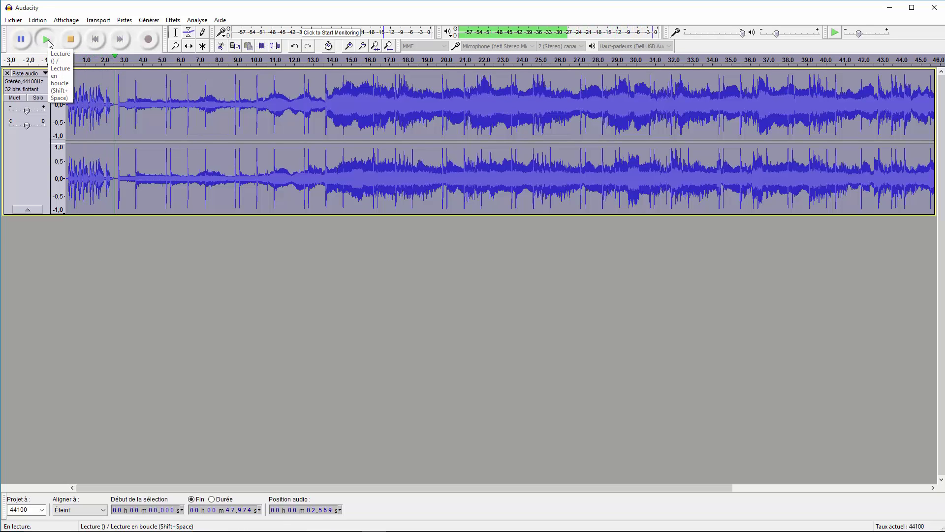
{"action": "left_click", "coordinate": [71, 40]}
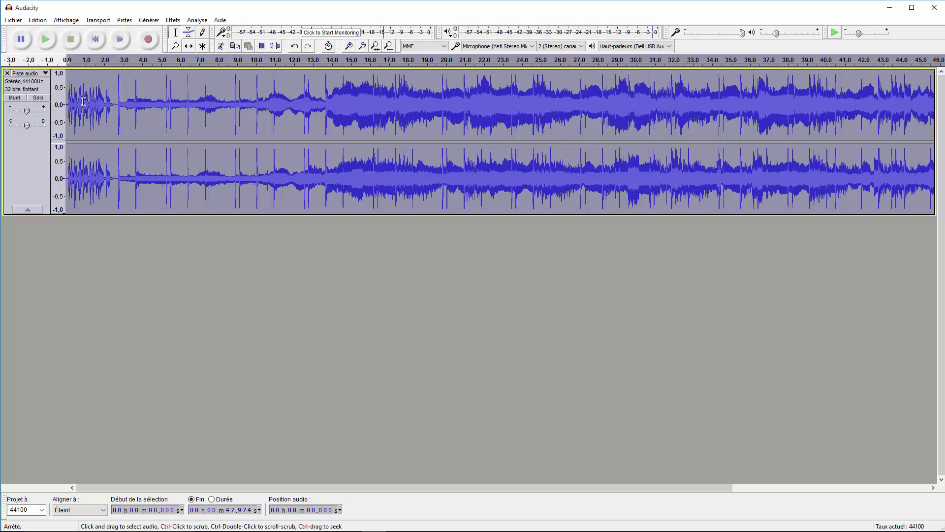
{"action": "left_click_drag", "start_coordinate": [68, 100], "coordinate": [319, 105]}
{"action": "left_click", "coordinate": [395, 109]}
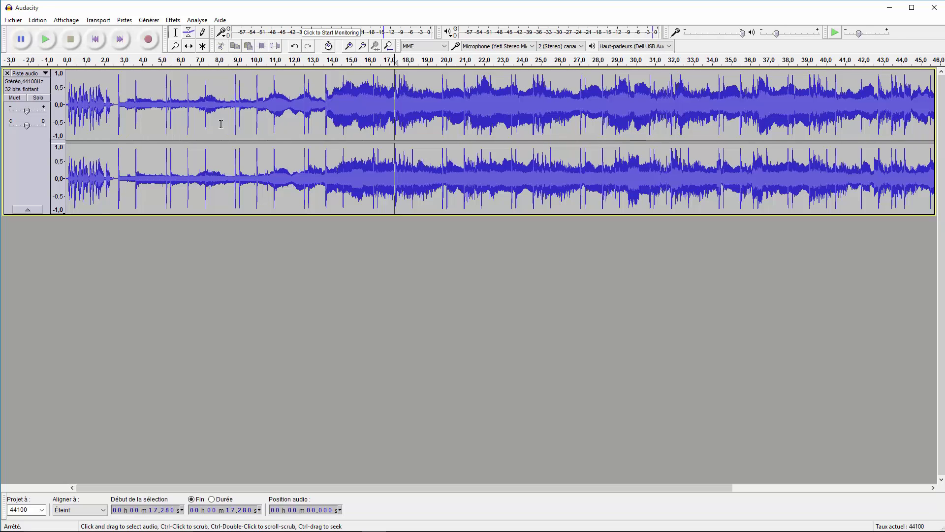
{"action": "left_click_drag", "start_coordinate": [114, 106], "coordinate": [83, 106]}
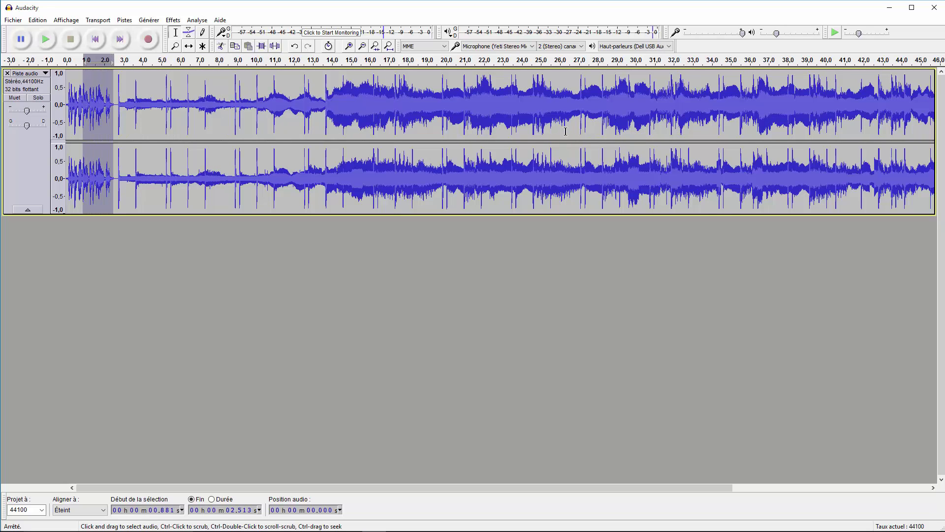
{"action": "left_click_drag", "start_coordinate": [576, 130], "coordinate": [776, 131]}
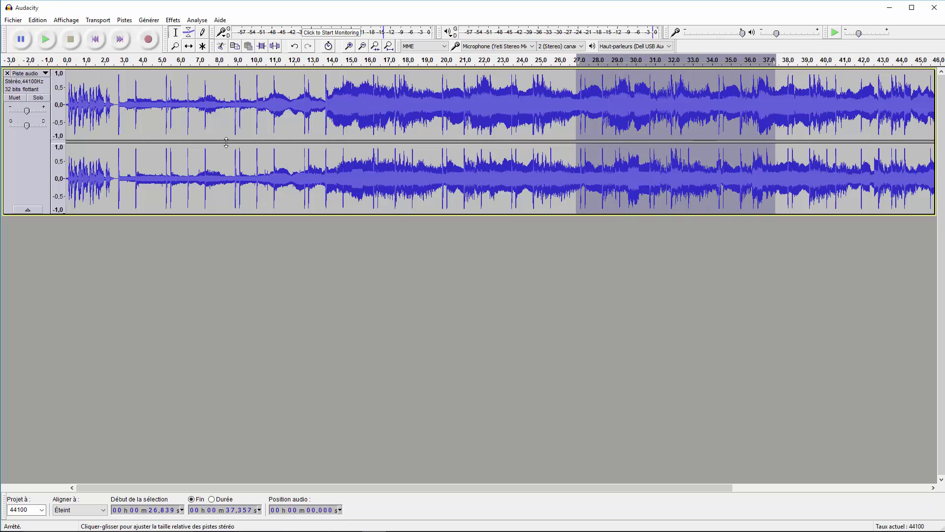
{"action": "left_click_drag", "start_coordinate": [114, 107], "coordinate": [79, 108]}
{"action": "left_click_drag", "start_coordinate": [172, 123], "coordinate": [180, 123]}
{"action": "left_click", "coordinate": [102, 116]}
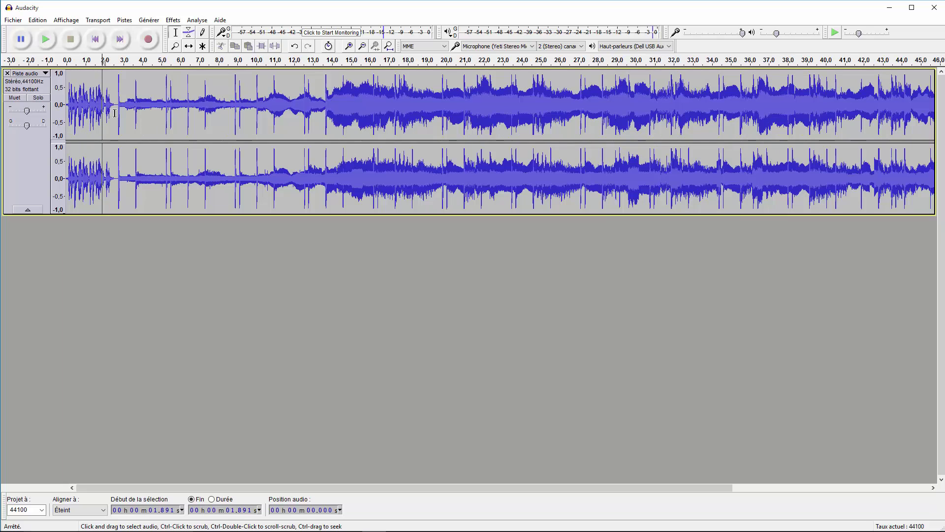
Step: Add a label named "Voix OFF" over the voice section from 0 to about 2.59 s, and place the cursor at the label's end
{"action": "left_click", "coordinate": [115, 113]}
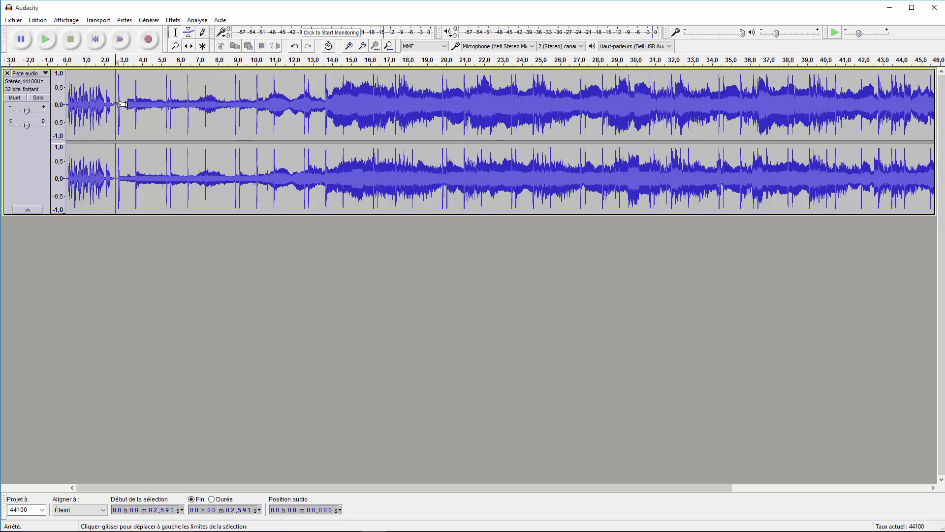
{"action": "left_click_drag", "start_coordinate": [115, 103], "coordinate": [33, 104]}
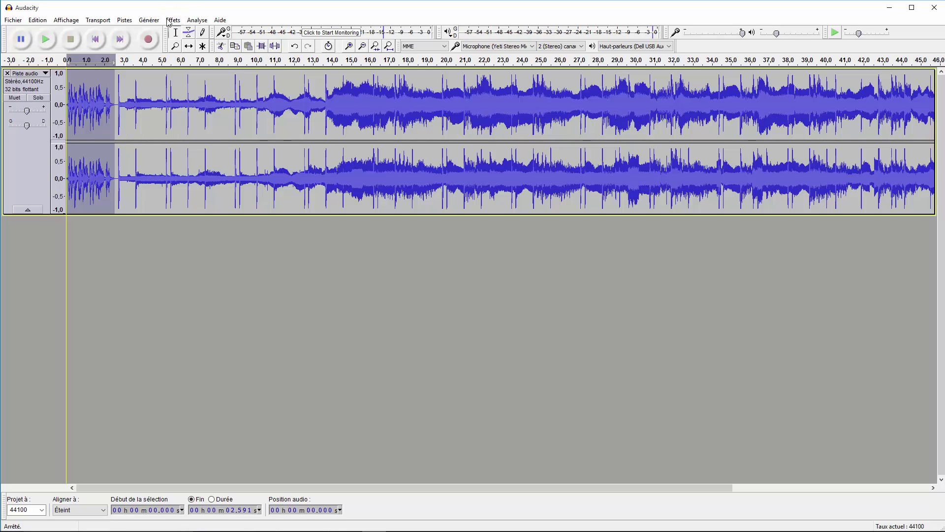
{"action": "left_click", "coordinate": [98, 20]}
{"action": "mouse_move", "coordinate": [116, 22]}
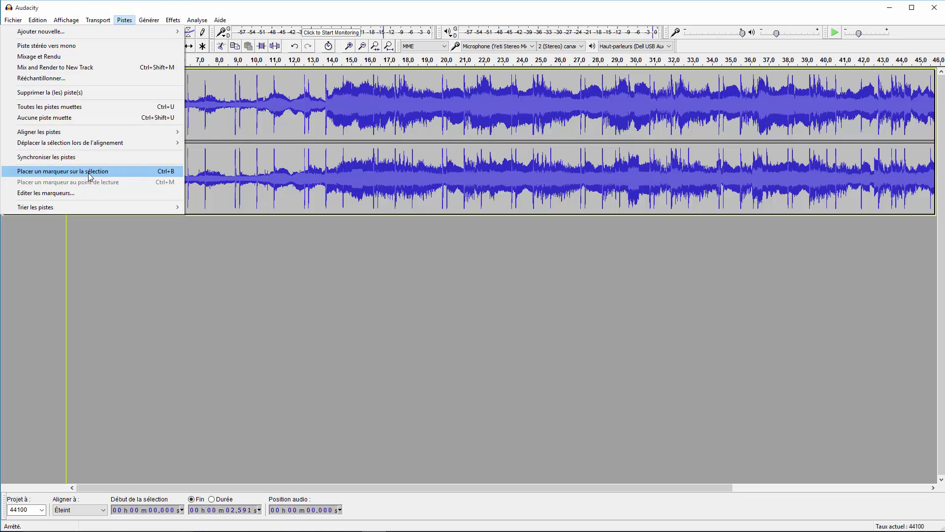
{"action": "left_click", "coordinate": [137, 173]}
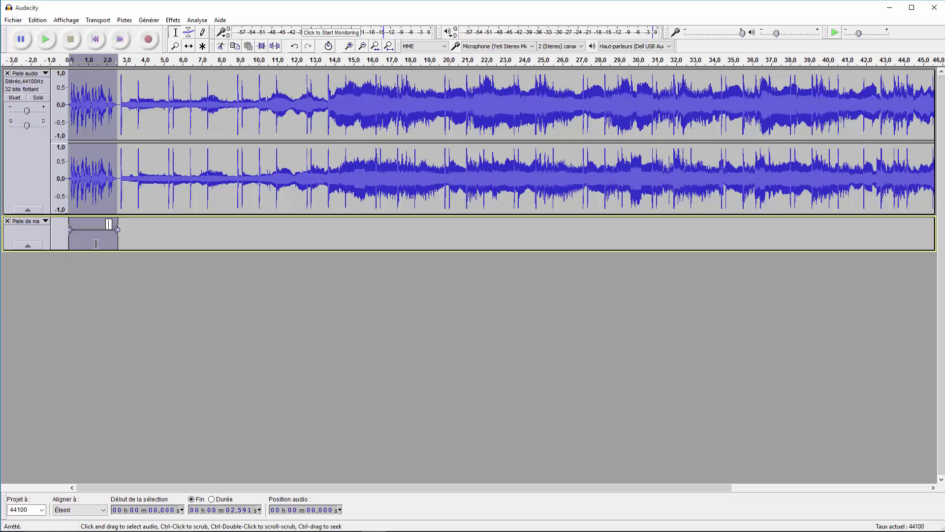
{"action": "type", "text": "Voix OFF"}
{"action": "key", "text": "Return"}
{"action": "left_click", "coordinate": [165, 240]}
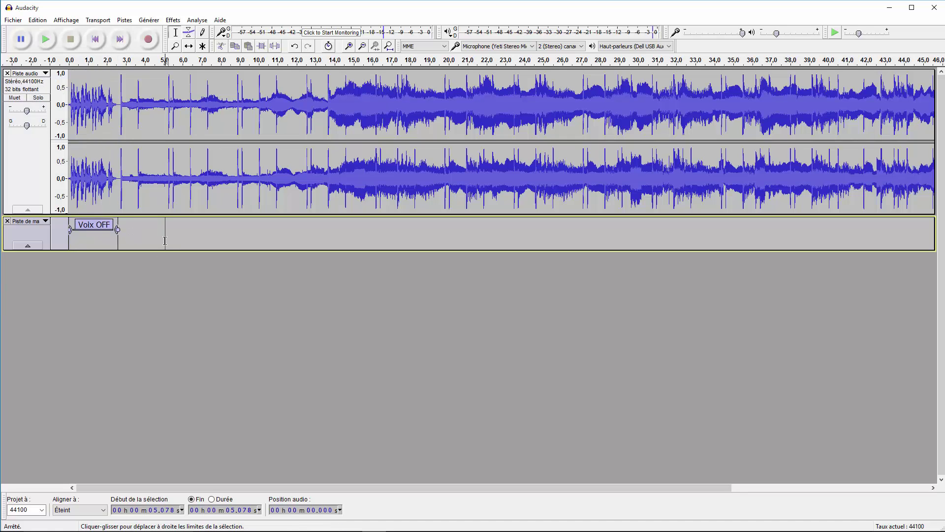
{"action": "left_click", "coordinate": [119, 229]}
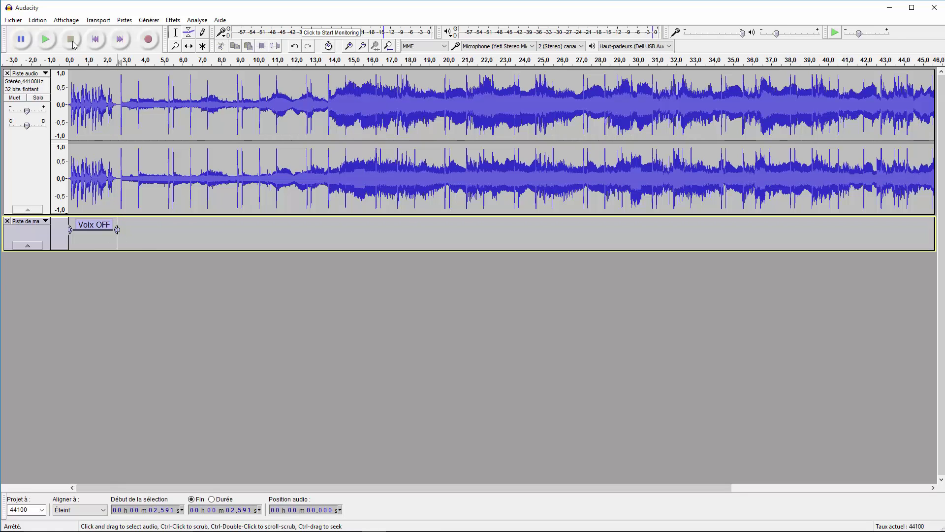
Step: Add a label named "Musique" at the cursor position at about 2.59 s
{"action": "left_click", "coordinate": [124, 20]}
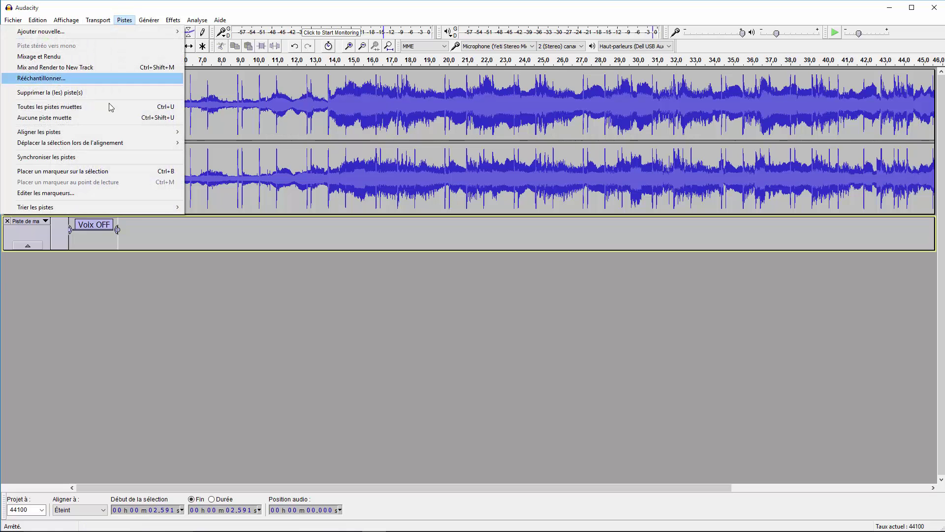
{"action": "left_click", "coordinate": [100, 175]}
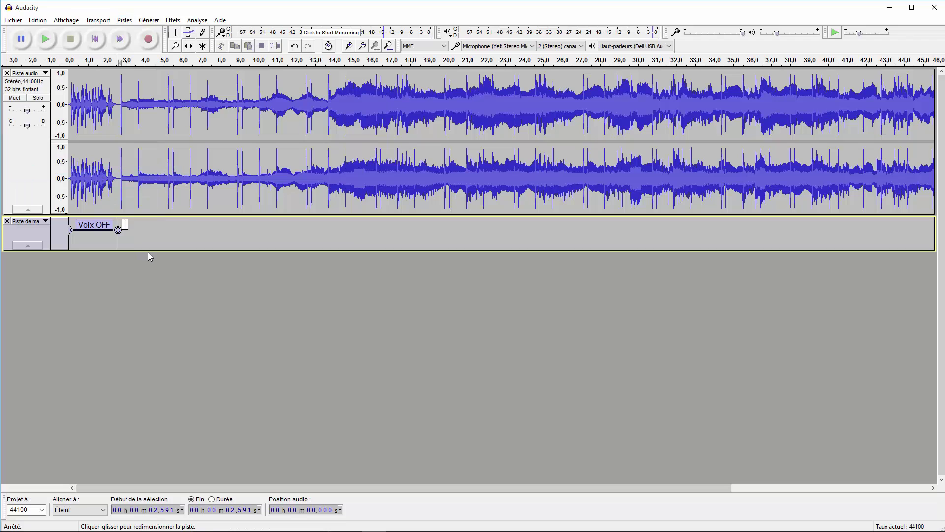
{"action": "type", "text": "Musique"}
{"action": "key", "text": "Return"}
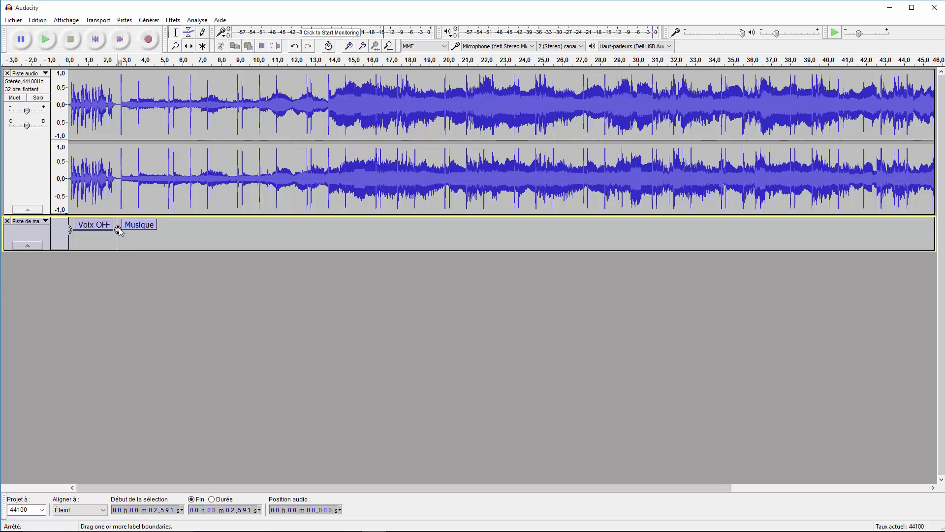
Step: Stretch the "Musique" label to run from the end of the "Voix OFF" label to about 41.9 s
{"action": "left_click_drag", "start_coordinate": [122, 230], "coordinate": [731, 243]}
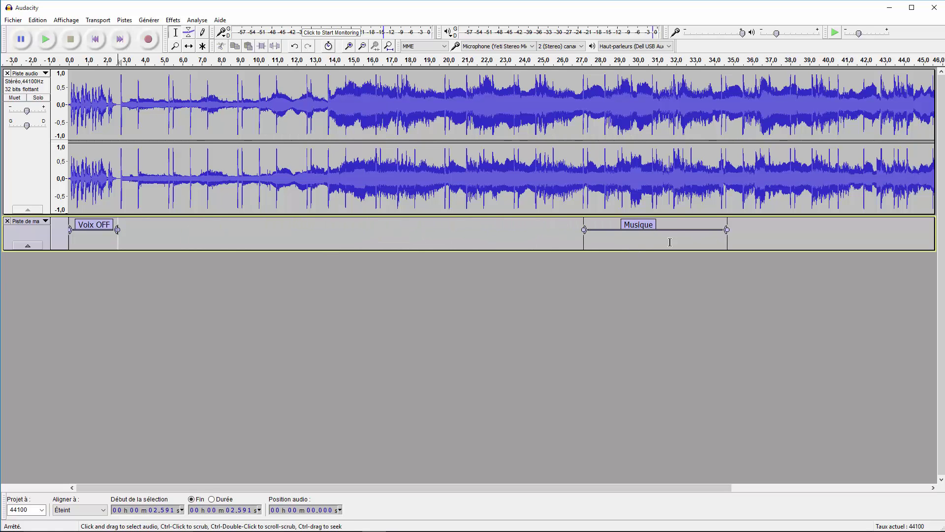
{"action": "left_click_drag", "start_coordinate": [584, 231], "coordinate": [440, 231]}
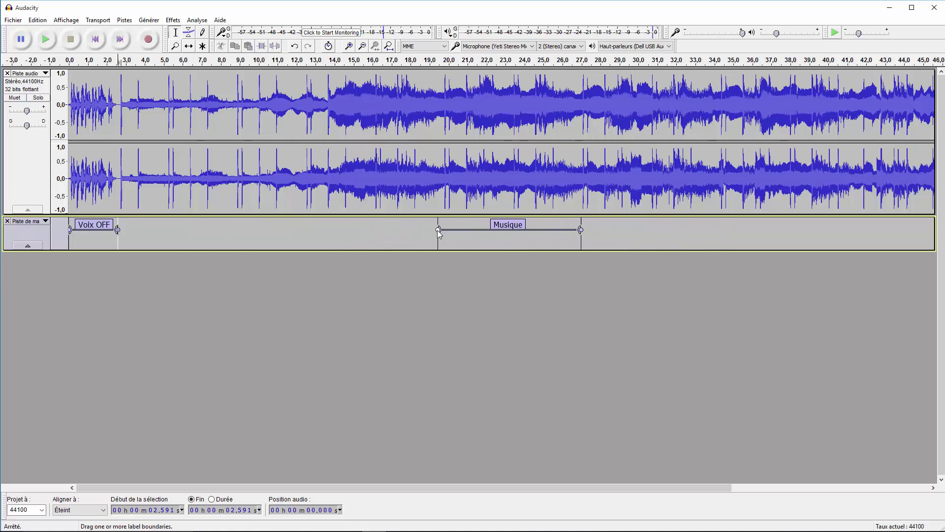
{"action": "left_click_drag", "start_coordinate": [586, 231], "coordinate": [607, 230]}
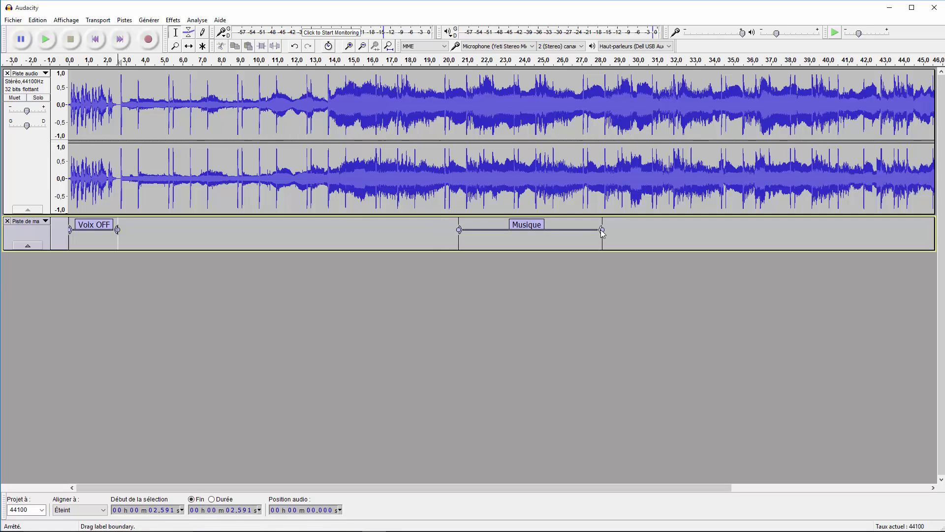
{"action": "left_click_drag", "start_coordinate": [601, 230], "coordinate": [865, 229]}
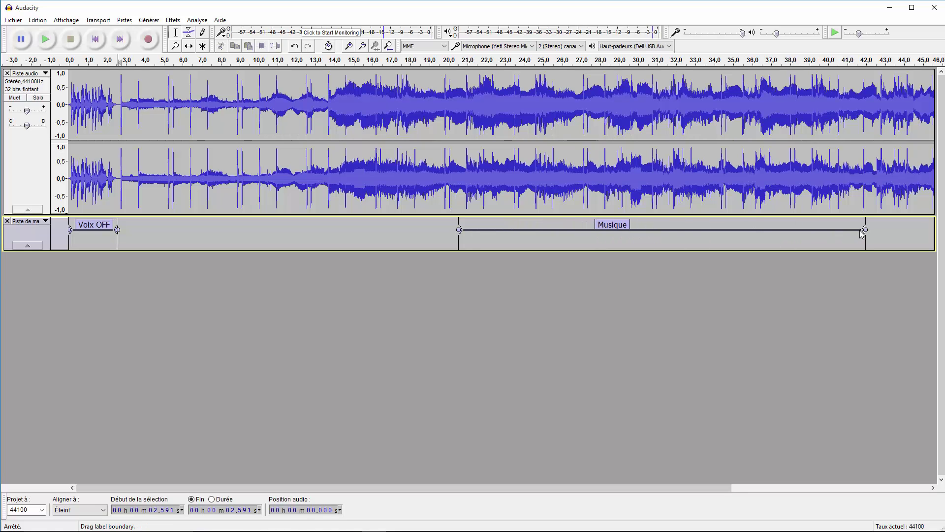
{"action": "left_click_drag", "start_coordinate": [458, 229], "coordinate": [120, 233]}
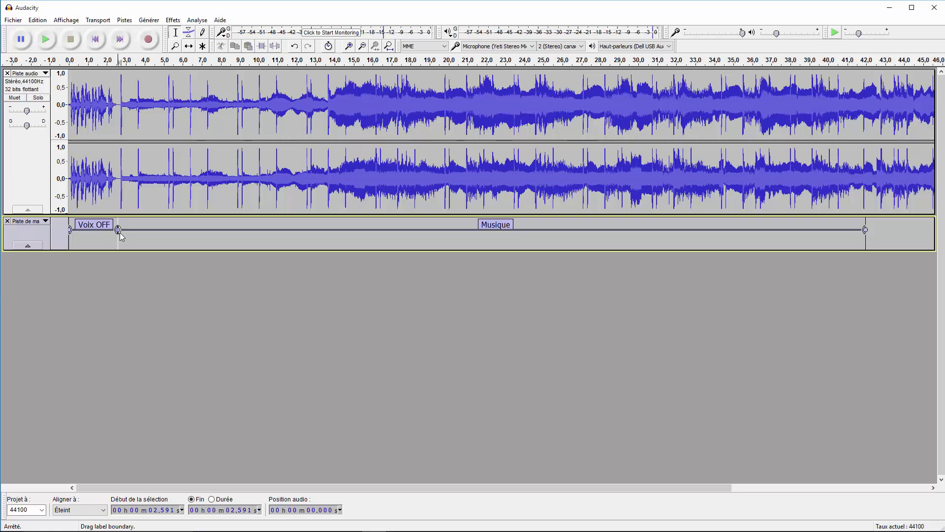
{"action": "mouse_move", "coordinate": [119, 232]}
{"action": "left_mouse_down"}
{"action": "mouse_move", "coordinate": [127, 236]}
{"action": "mouse_move", "coordinate": [86, 241]}
{"action": "mouse_move", "coordinate": [120, 233]}
{"action": "left_mouse_up"}
{"action": "left_click", "coordinate": [281, 320]}
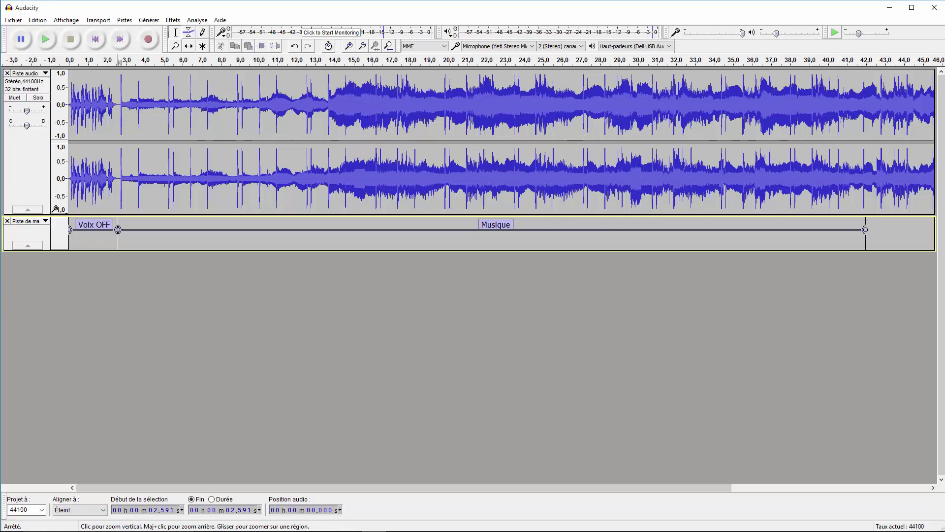
Step: Turn on synchronised tracks for the audio and label tracks, and clear the track selection
{"action": "left_click", "coordinate": [46, 236]}
{"action": "left_click", "coordinate": [43, 187], "text": "ctrl"}
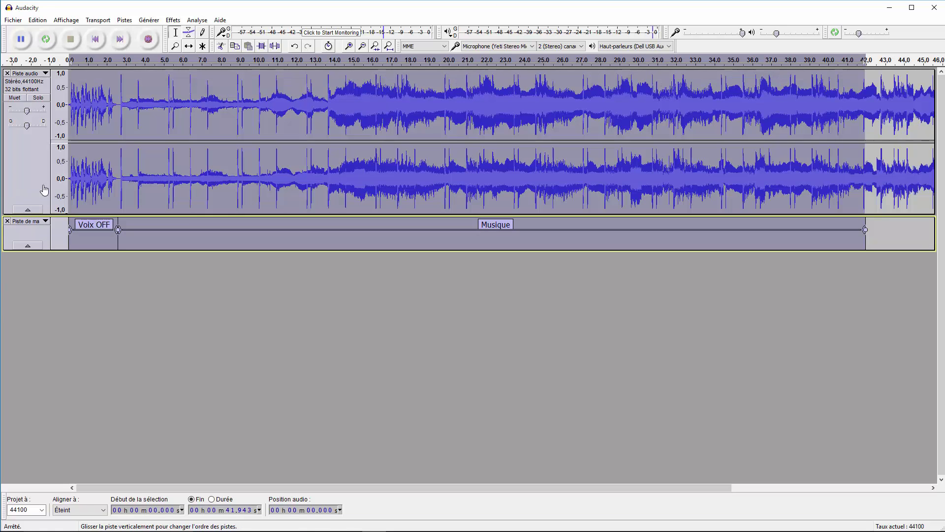
{"action": "left_click", "coordinate": [330, 49]}
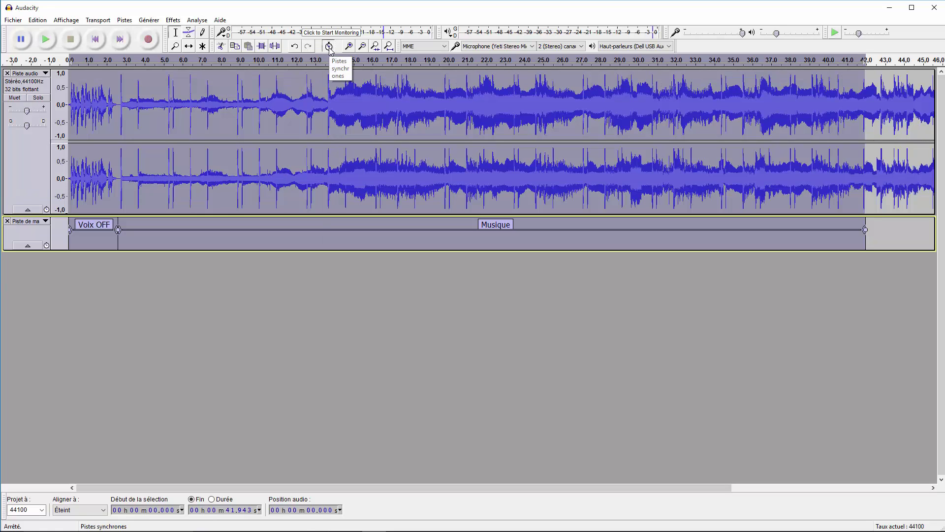
{"action": "left_click", "coordinate": [209, 277]}
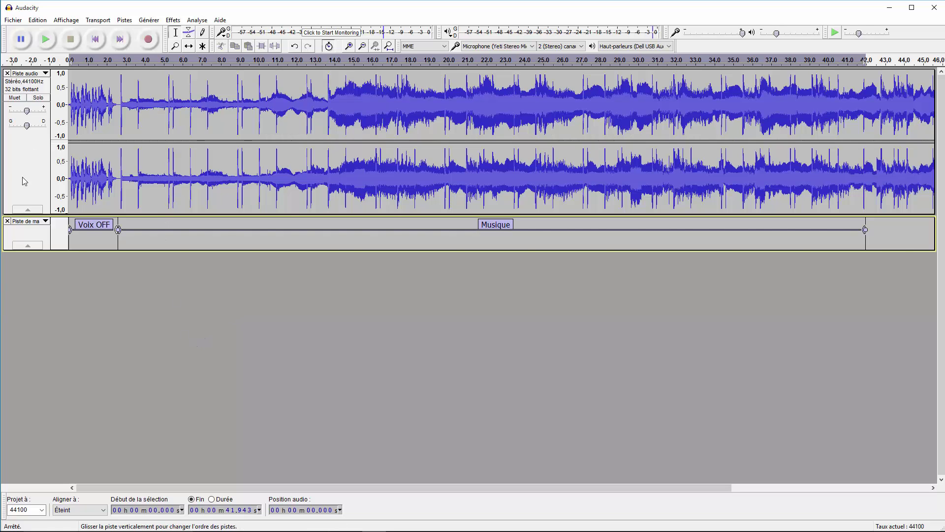
{"action": "left_click", "coordinate": [23, 193]}
{"action": "left_click", "coordinate": [27, 295]}
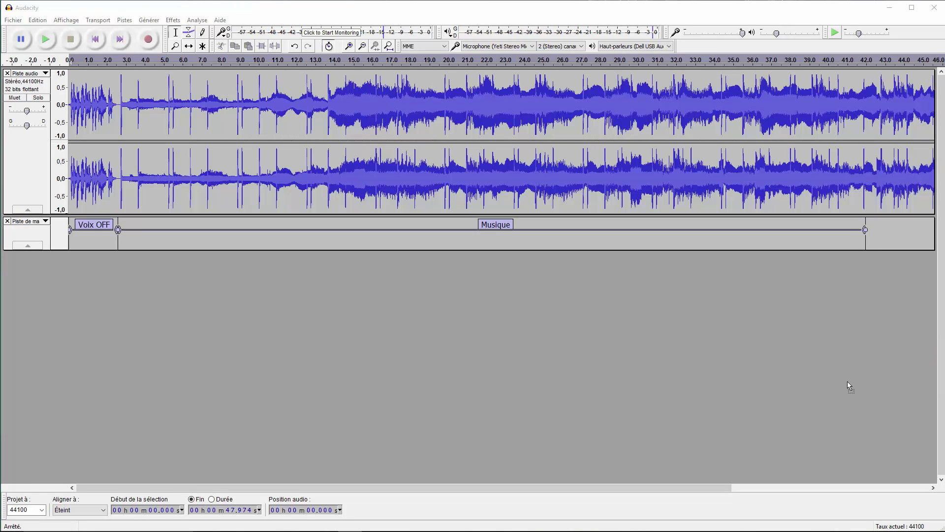
Step: Import the "space" audio file as a new track and audition its beginning with the first audio track muted
{"action": "left_click_drag", "start_coordinate": [846, 381], "coordinate": [819, 373]}
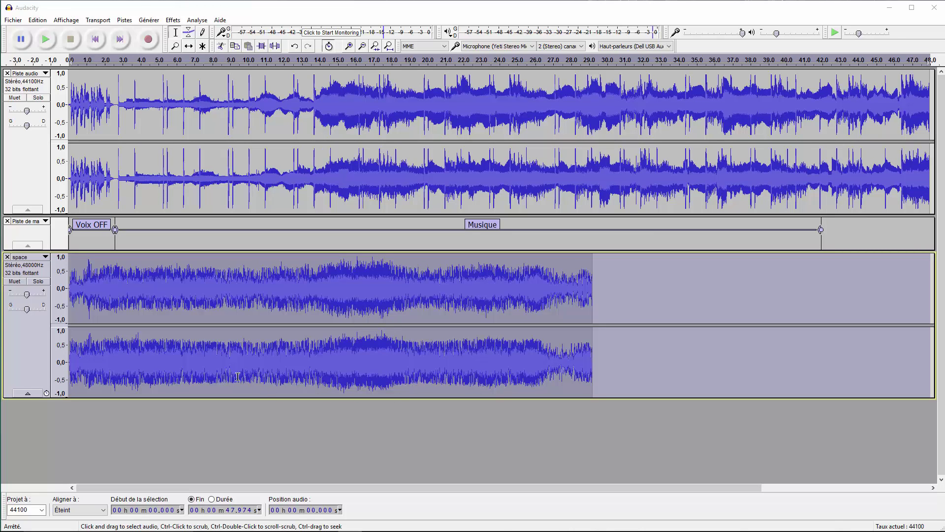
{"action": "left_click", "coordinate": [16, 98]}
{"action": "left_click", "coordinate": [45, 39]}
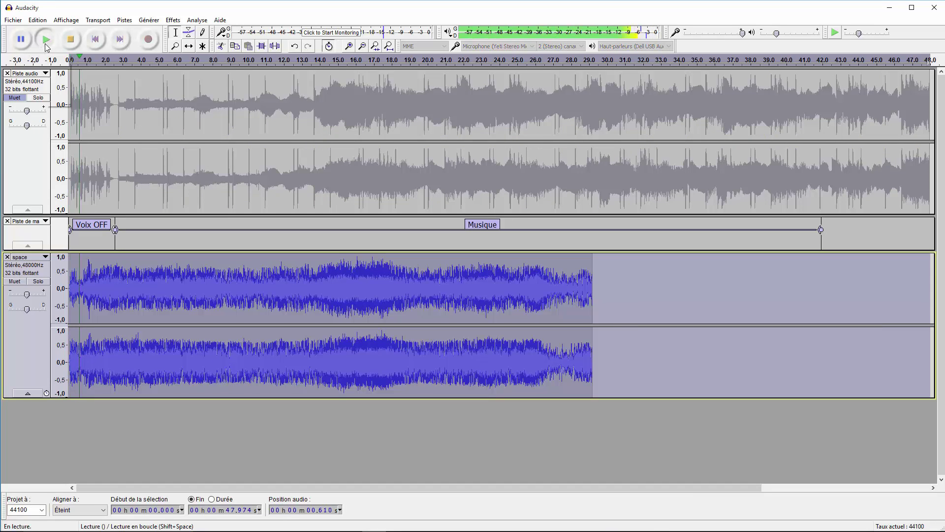
{"action": "key", "text": "space"}
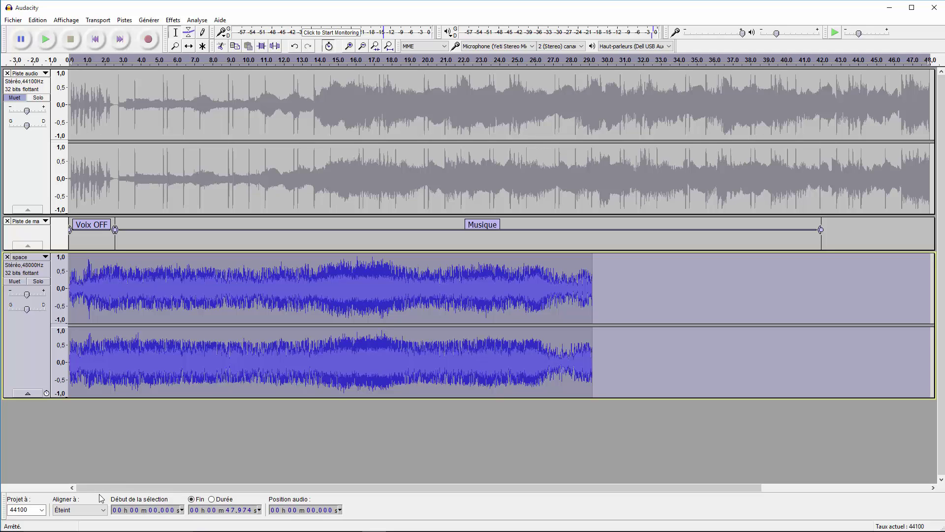
Step: Select the whole space clip and record a take of about 1.7 s on a new track while it plays
{"action": "double_click", "coordinate": [88, 310]}
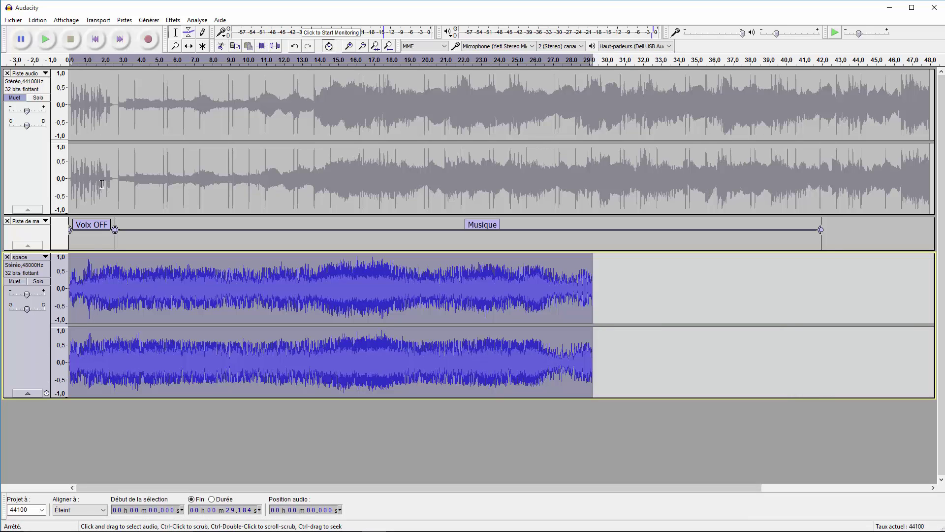
{"action": "left_click", "coordinate": [153, 39]}
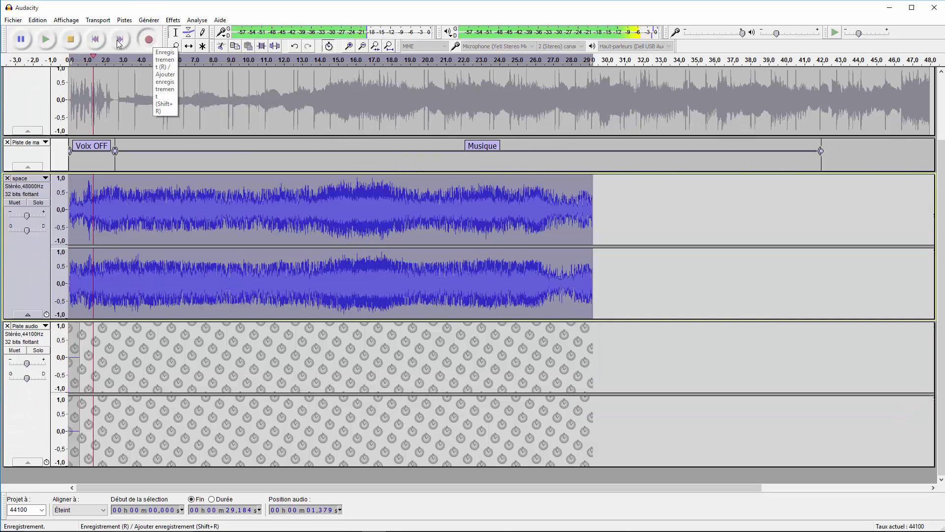
{"action": "left_click", "coordinate": [71, 39]}
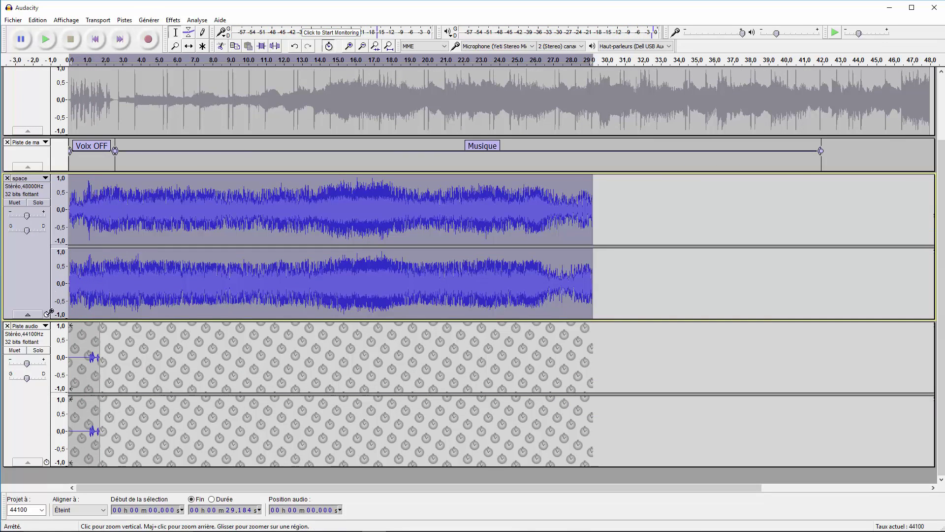
Step: Mute the space track and remove the track holding the short recorded take
{"action": "left_click", "coordinate": [20, 203]}
{"action": "scroll", "coordinate": [50, 423], "scroll_direction": "up", "scroll_amount": 3}
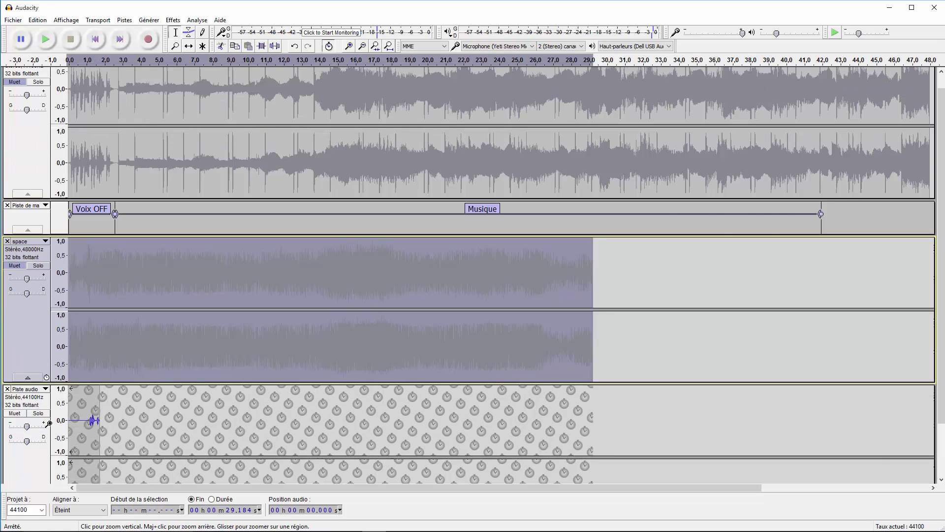
{"action": "left_click", "coordinate": [7, 388]}
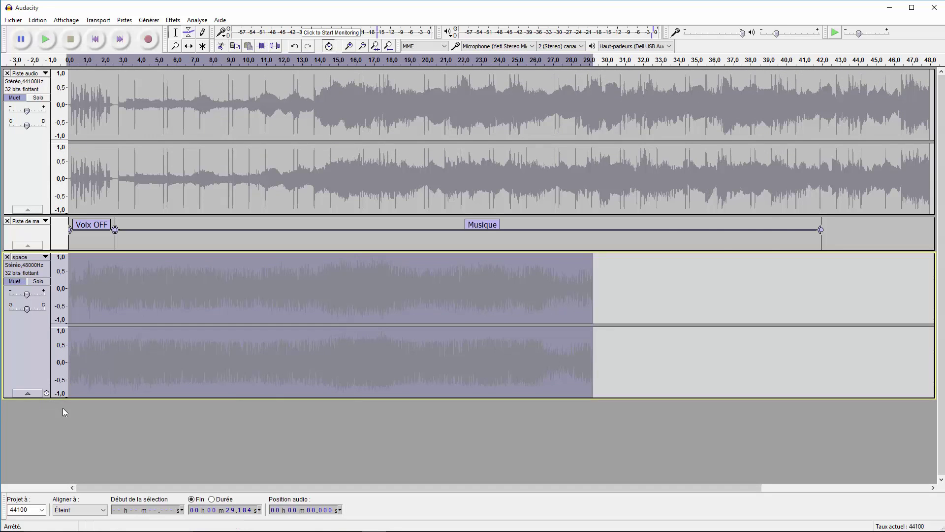
Step: Turn off synchronised tracks and select the whole space clip
{"action": "left_click", "coordinate": [35, 361]}
{"action": "left_click", "coordinate": [169, 360]}
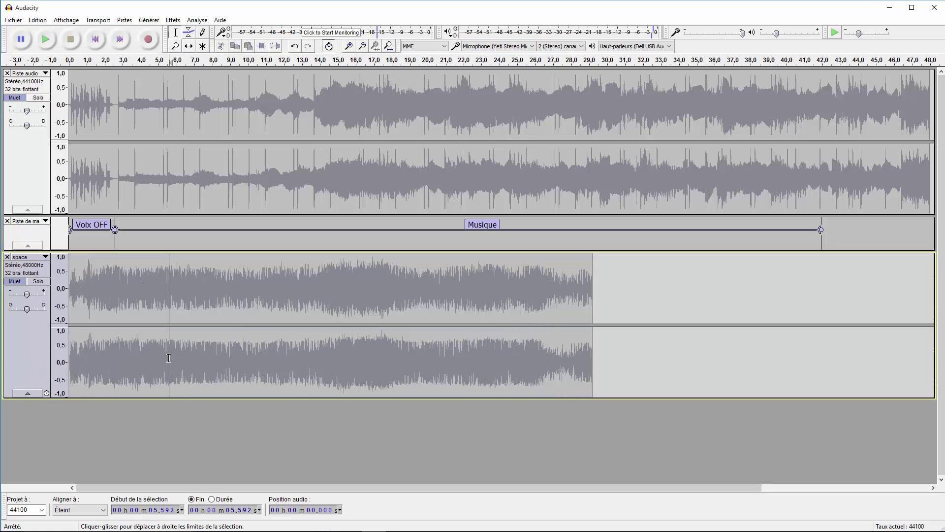
{"action": "left_click", "coordinate": [38, 362]}
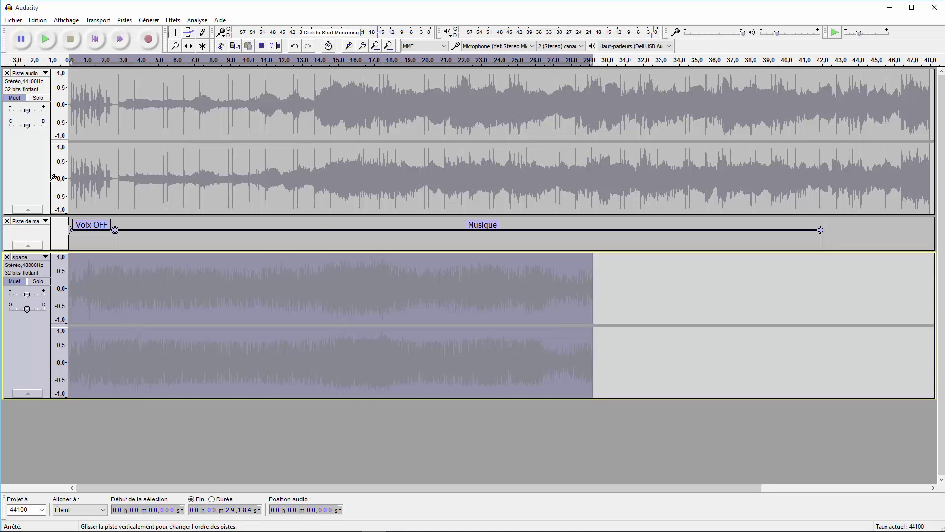
Step: Record a voice take on a new track and trim its end at about 6.58 s
{"action": "left_click", "coordinate": [148, 40]}
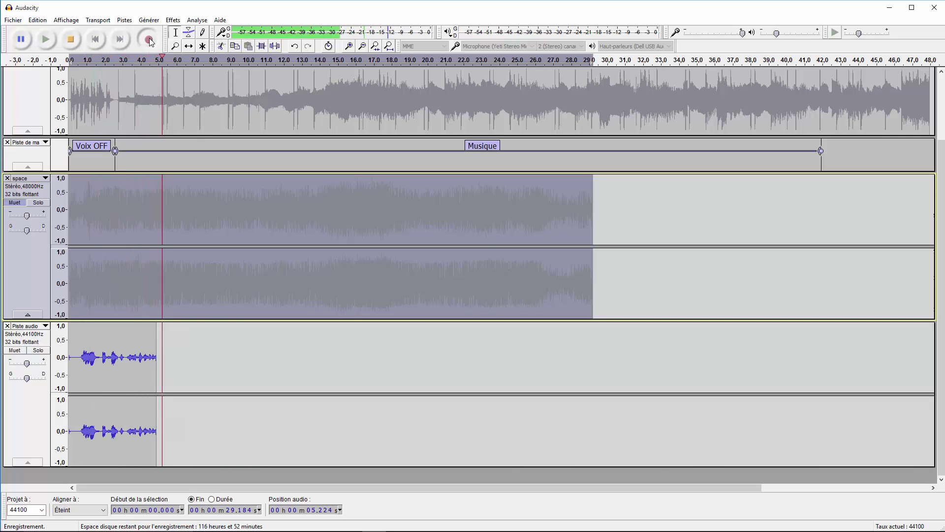
{"action": "left_click", "coordinate": [70, 39]}
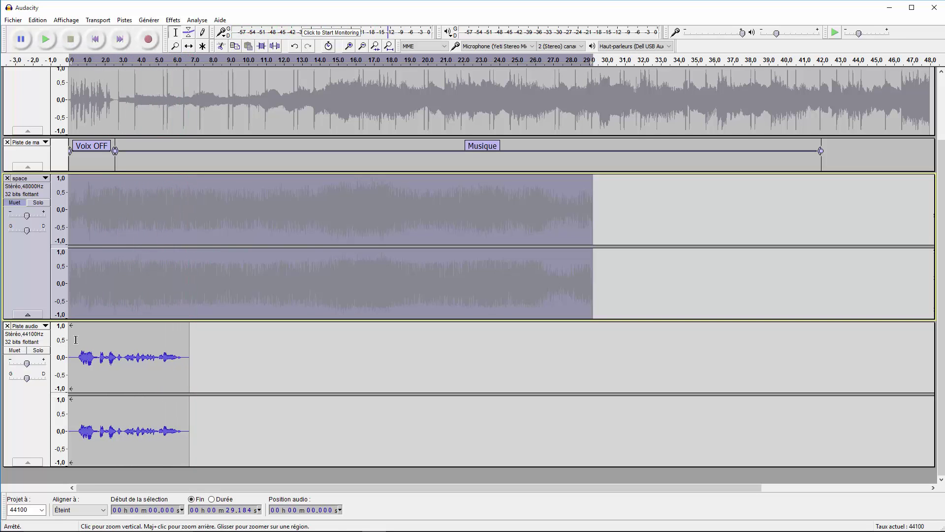
{"action": "left_click", "coordinate": [187, 359]}
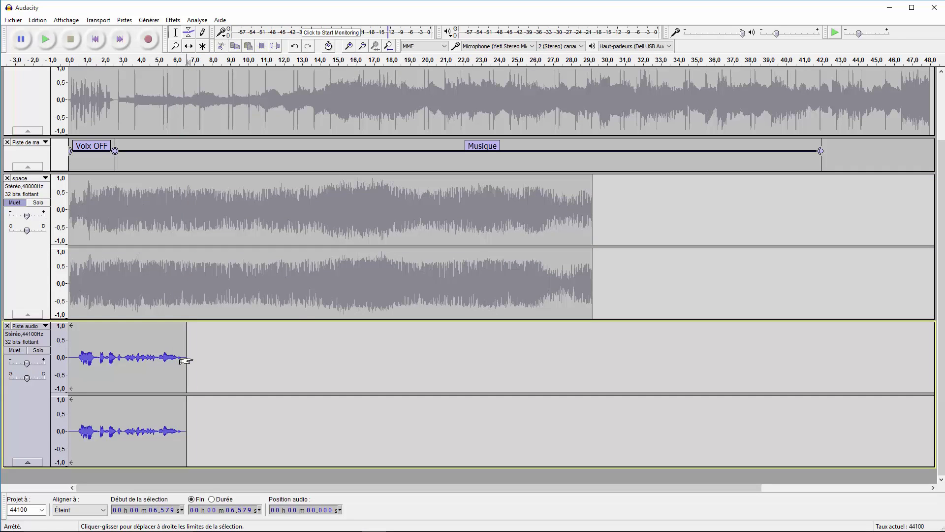
{"action": "key", "text": "ctrl+a"}
{"action": "key", "text": "Delete"}
{"action": "key", "text": "ctrl+z"}
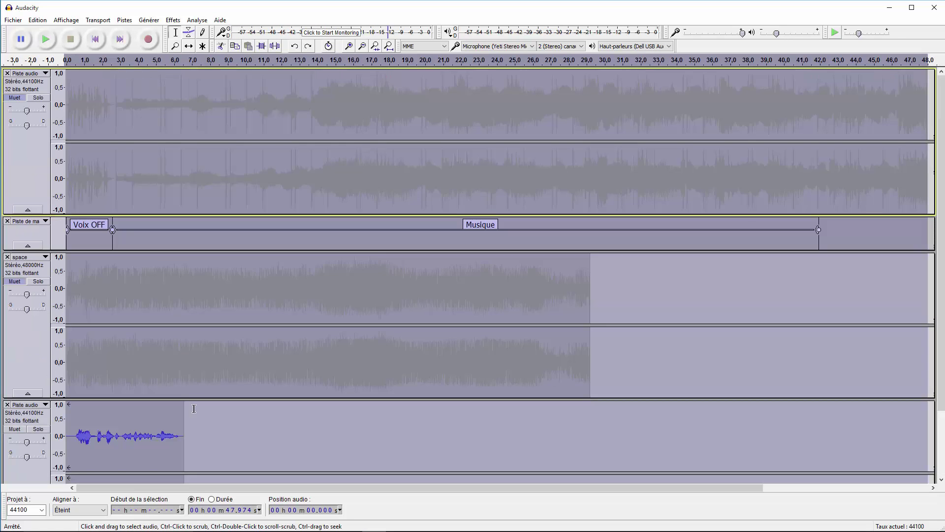
{"action": "scroll", "coordinate": [177, 432], "scroll_direction": "up", "scroll_amount": 2}
{"action": "scroll", "coordinate": [174, 389], "scroll_direction": "down", "scroll_amount": 2}
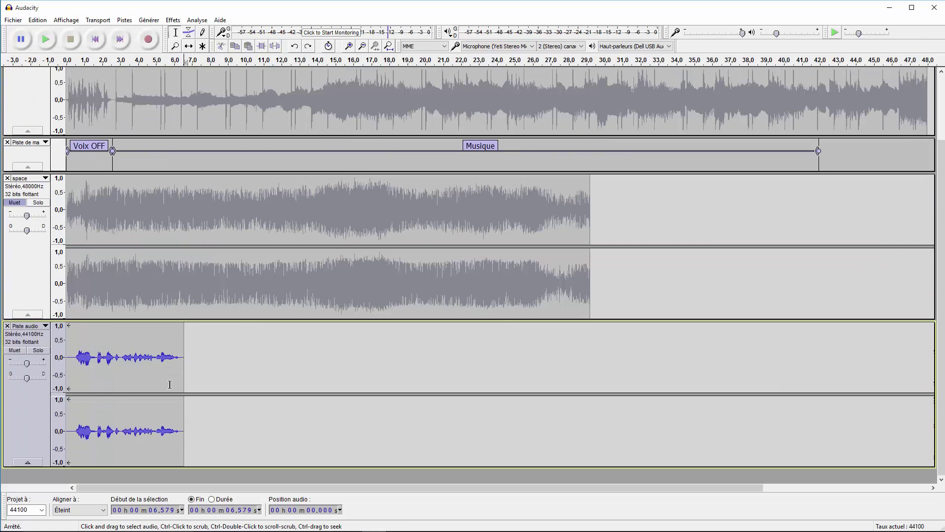
Step: Shift the space clip to start at about 3.78 s and move its track below the new voice track
{"action": "left_click", "coordinate": [147, 278]}
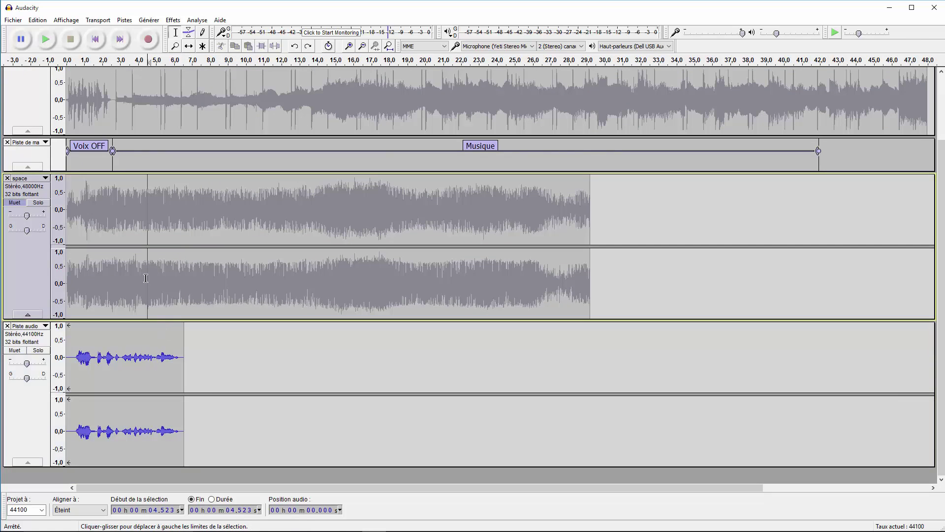
{"action": "left_click", "coordinate": [188, 46]}
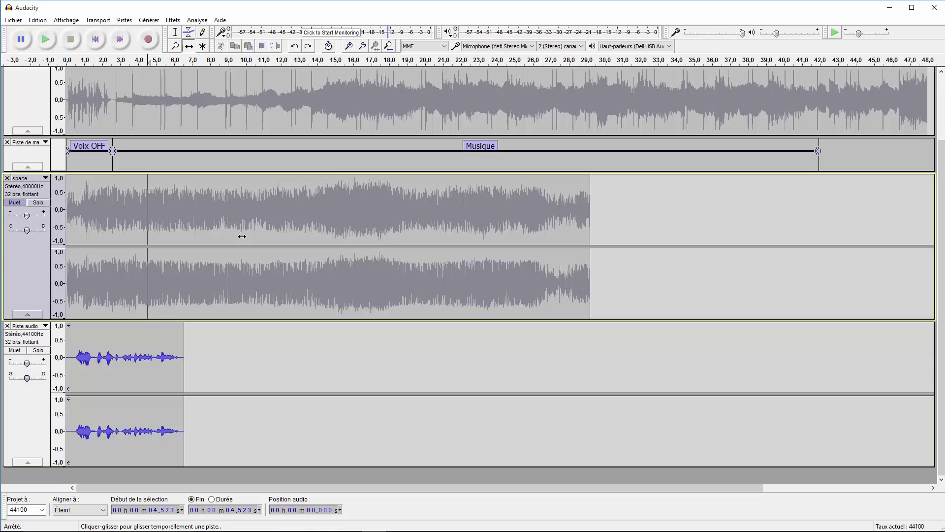
{"action": "left_click_drag", "start_coordinate": [242, 236], "coordinate": [320, 251]}
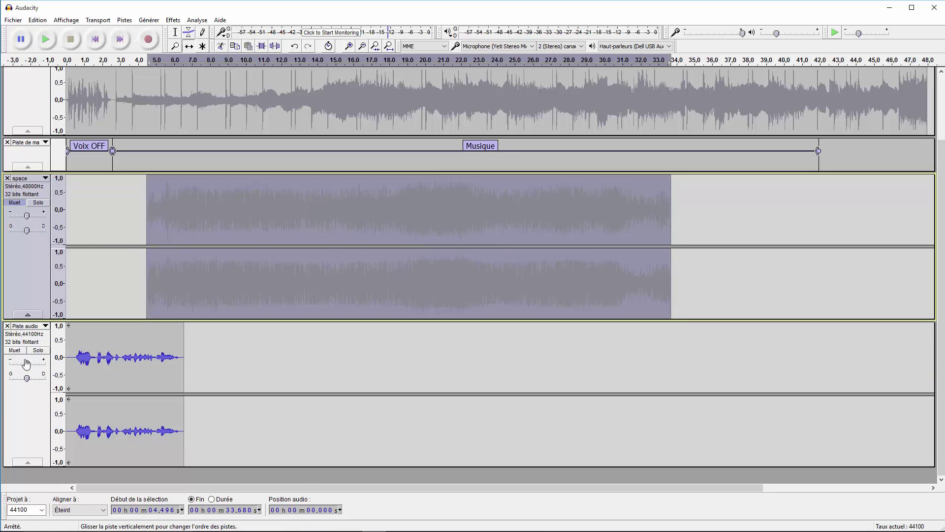
{"action": "left_click_drag", "start_coordinate": [27, 364], "coordinate": [25, 469]}
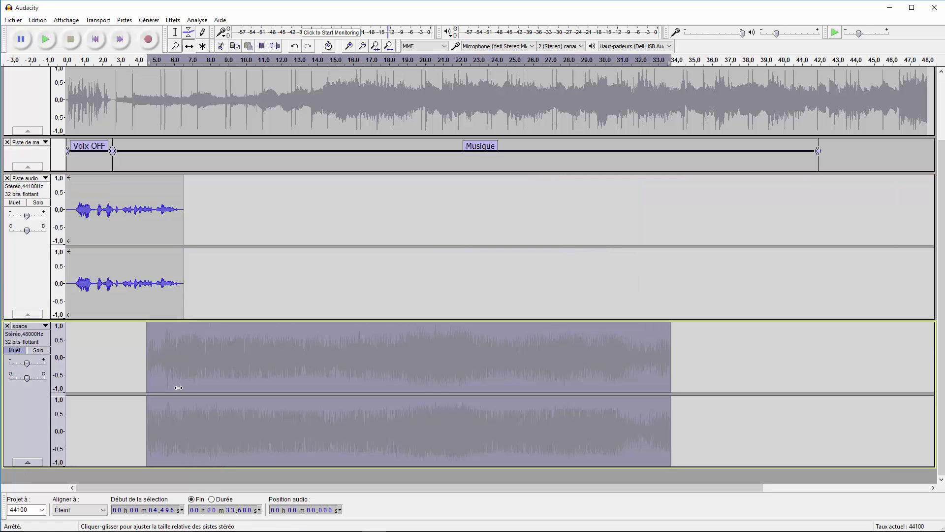
{"action": "left_click_drag", "start_coordinate": [177, 374], "coordinate": [165, 364]}
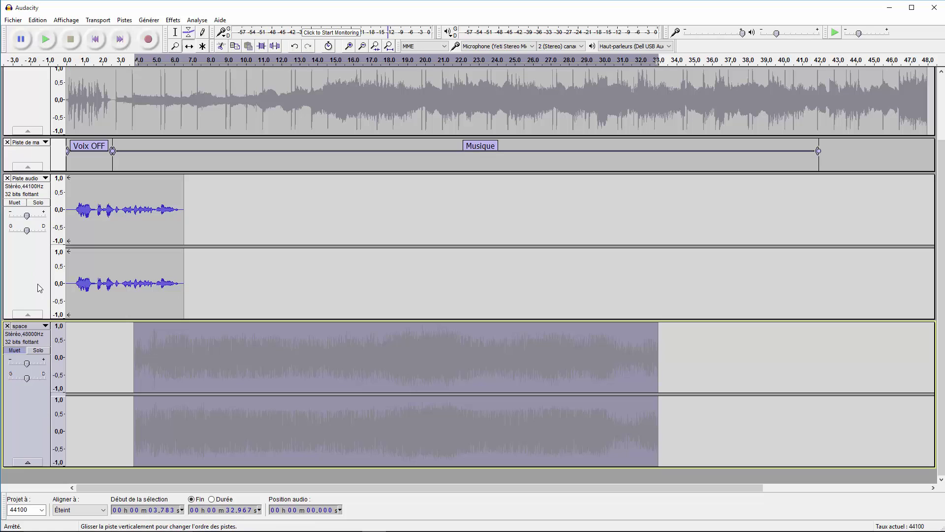
Step: Try a fade-in across the whole space clip and undo it
{"action": "left_click", "coordinate": [202, 47]}
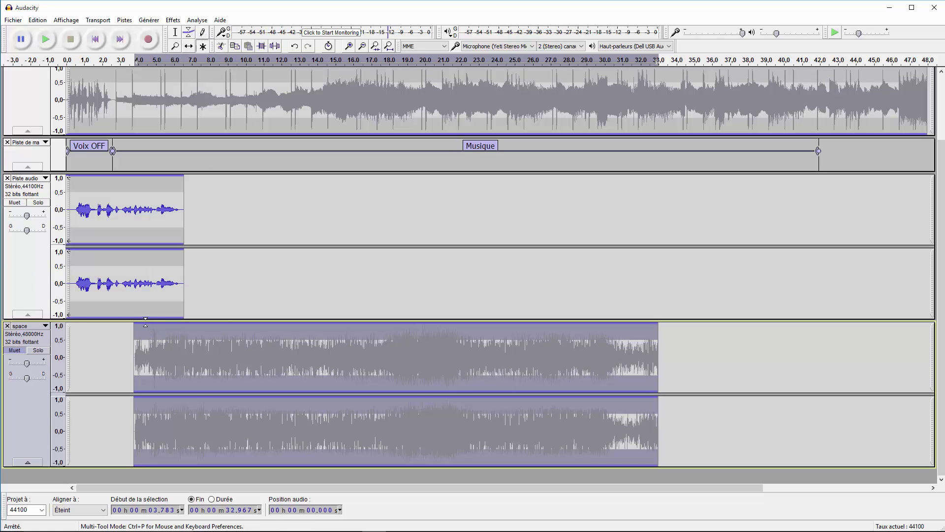
{"action": "left_click", "coordinate": [173, 20]}
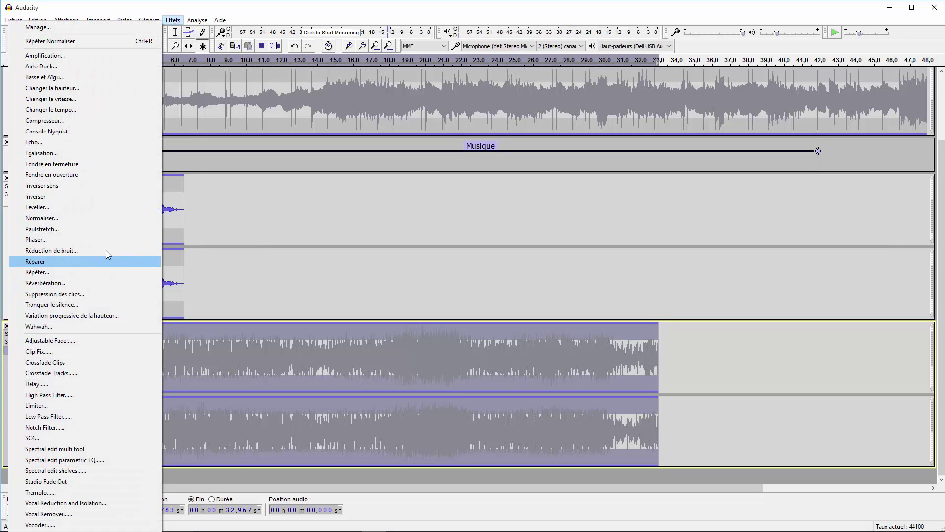
{"action": "left_click", "coordinate": [76, 172]}
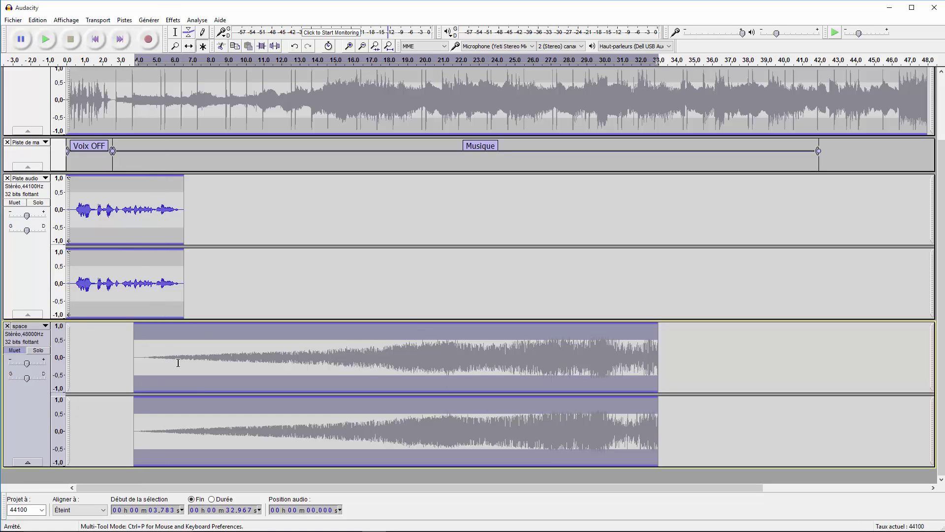
{"action": "key", "text": "ctrl+z"}
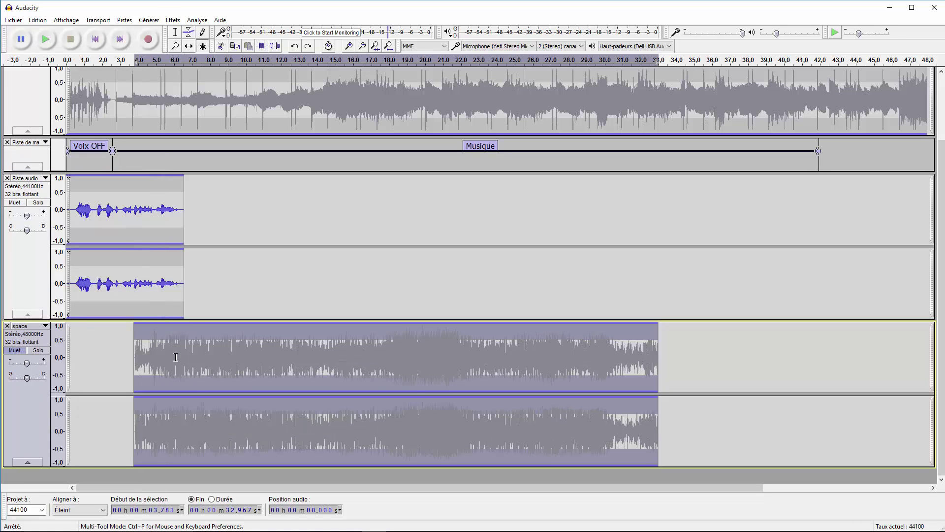
Step: Apply a fade-in twice to the space clip from about 3.78 s to 6.58 s, where it overlaps the voice
{"action": "left_click", "coordinate": [175, 33]}
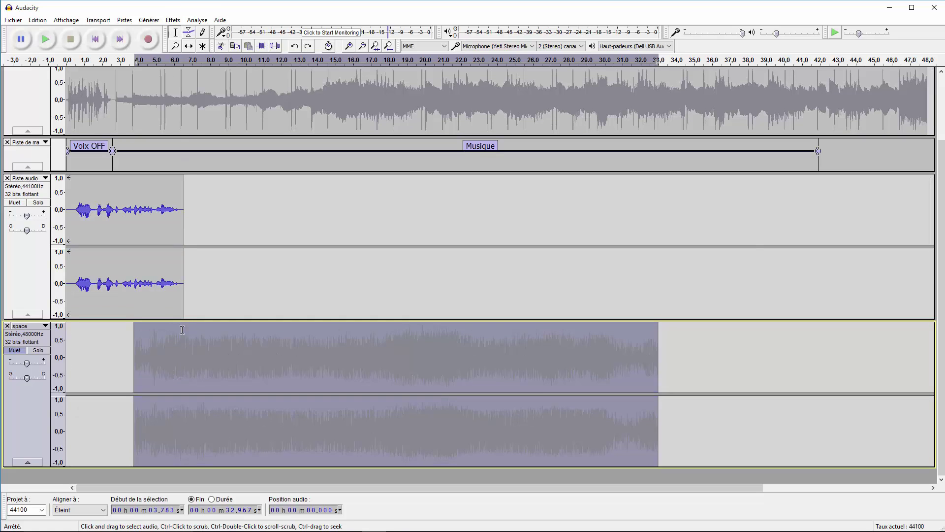
{"action": "left_click_drag", "start_coordinate": [183, 331], "coordinate": [142, 341]}
{"action": "left_click", "coordinate": [173, 19]}
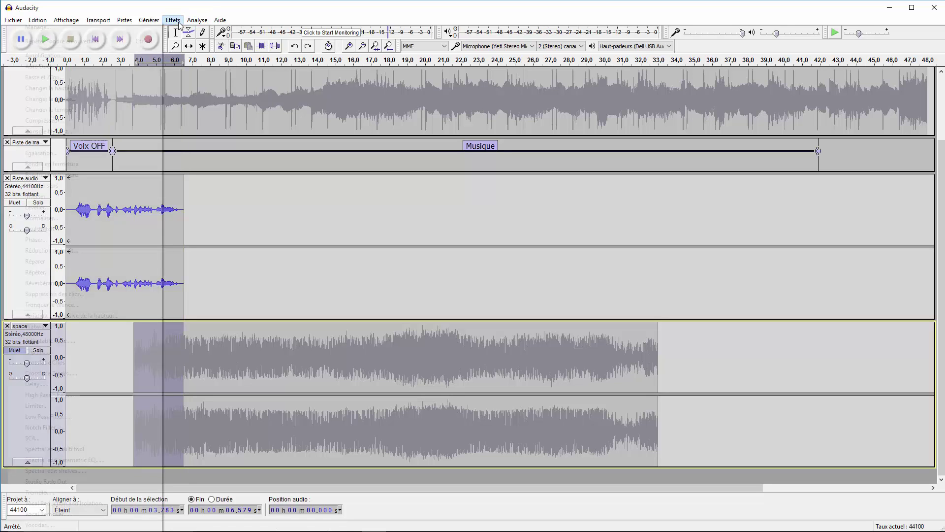
{"action": "left_click", "coordinate": [111, 174]}
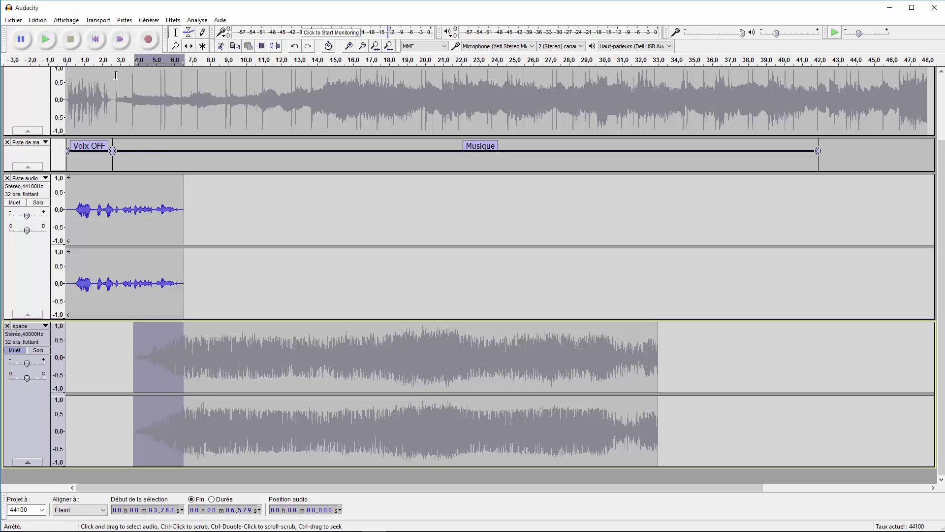
{"action": "left_click", "coordinate": [173, 20]}
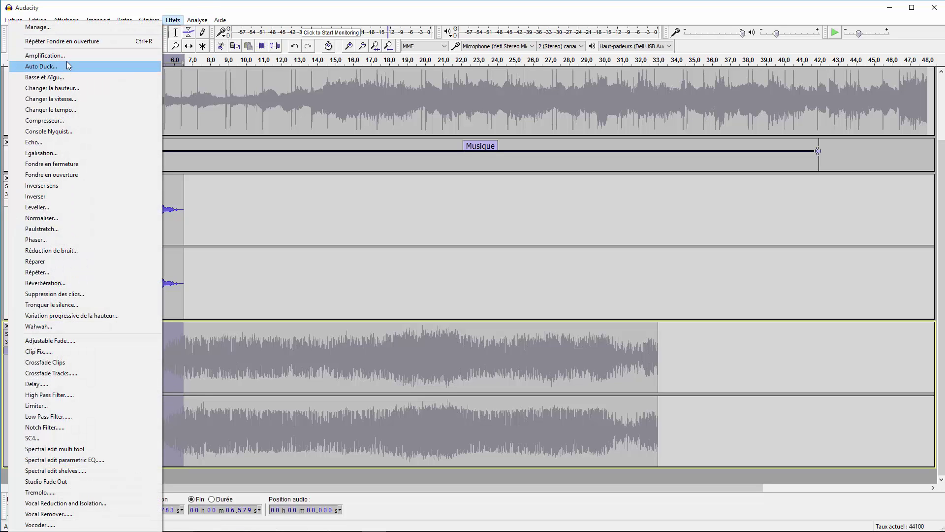
{"action": "left_click", "coordinate": [64, 43]}
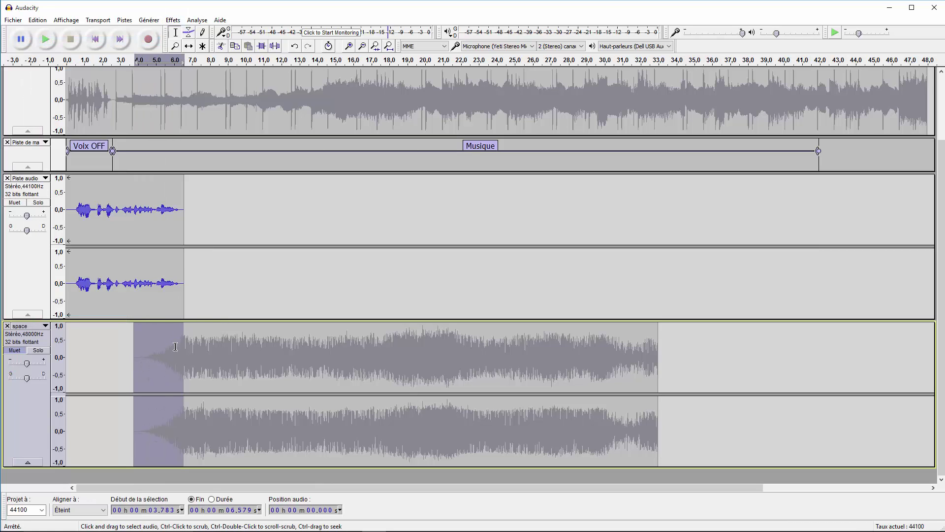
Step: Compress the whole voice take with a -12 dB threshold, a 4:1 ratio and gain compensation to 0 dB
{"action": "left_click", "coordinate": [37, 424]}
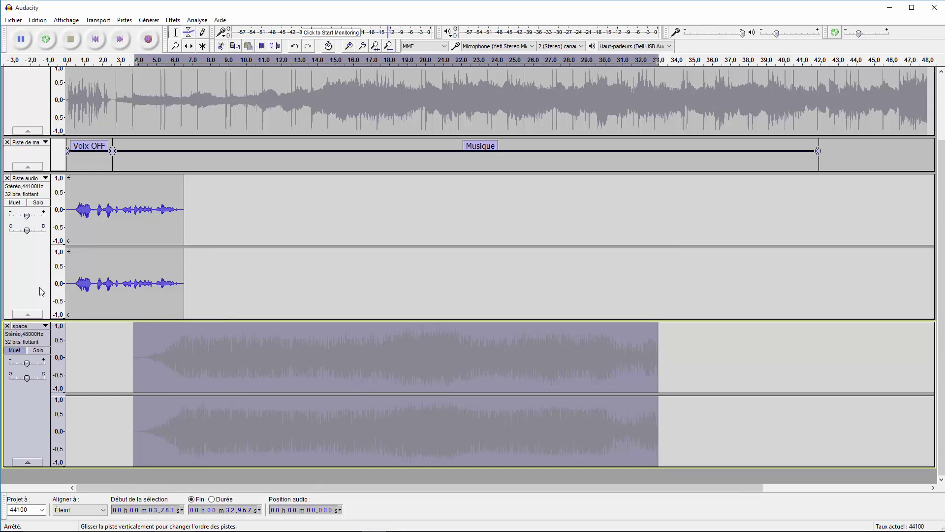
{"action": "left_click", "coordinate": [42, 291], "text": "shift"}
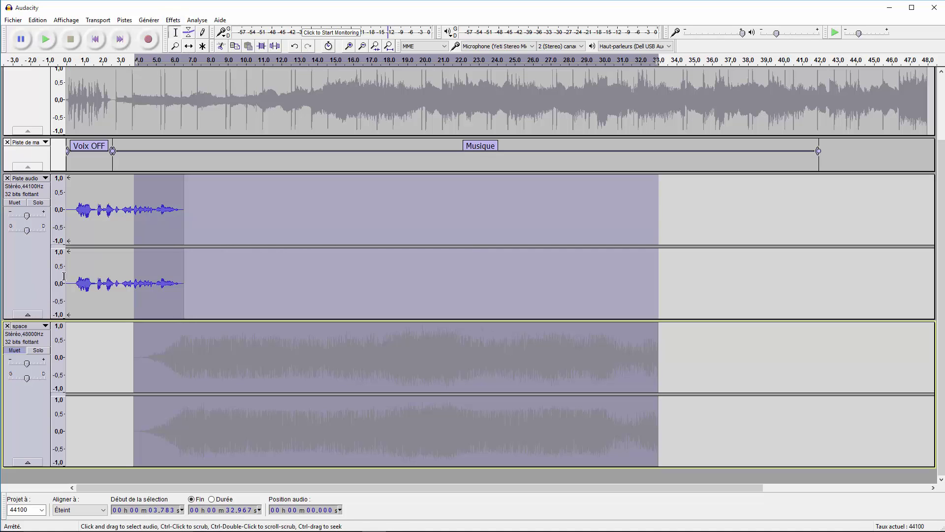
{"action": "left_click", "coordinate": [38, 278]}
{"action": "left_click", "coordinate": [173, 20]}
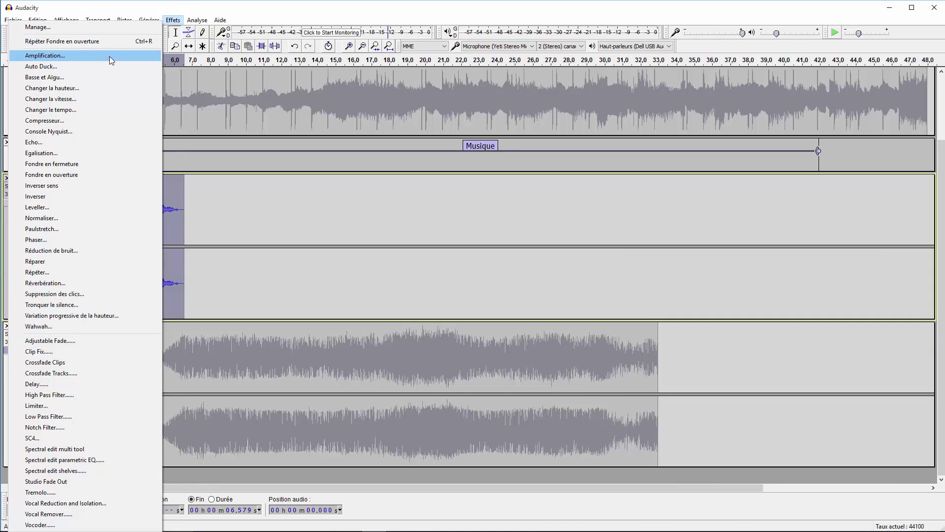
{"action": "left_click", "coordinate": [84, 120]}
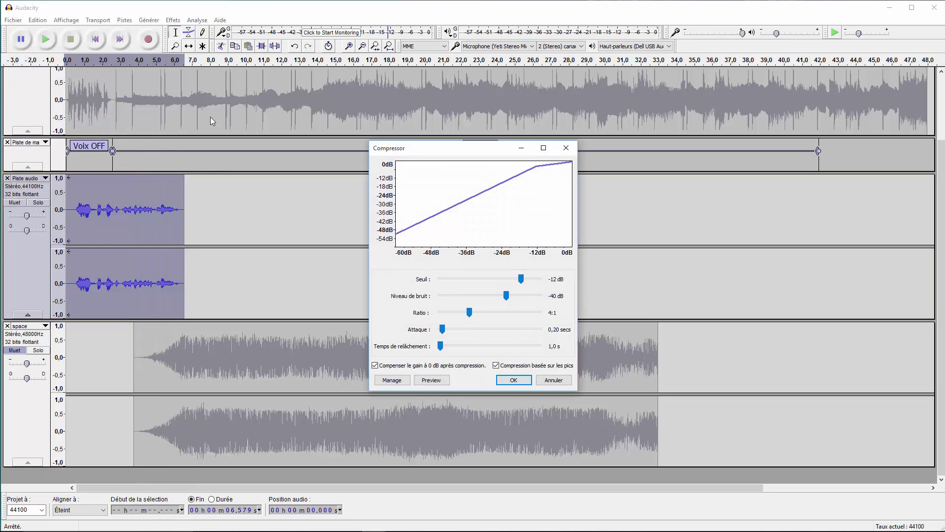
{"action": "left_click", "coordinate": [512, 380]}
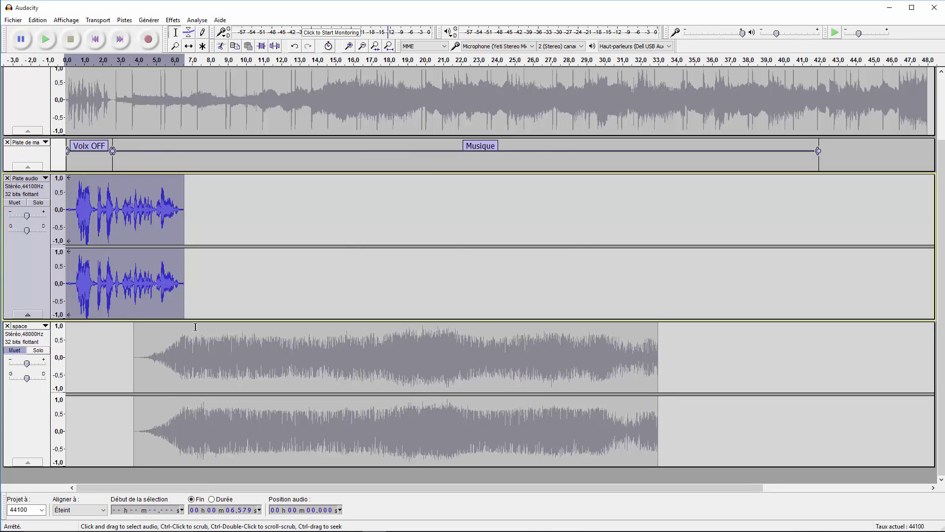
Step: Normalize the voice and space tracks over the space clip's time range to a maximum amplitude of -1.0 dB
{"action": "left_click", "coordinate": [29, 443], "text": "shift"}
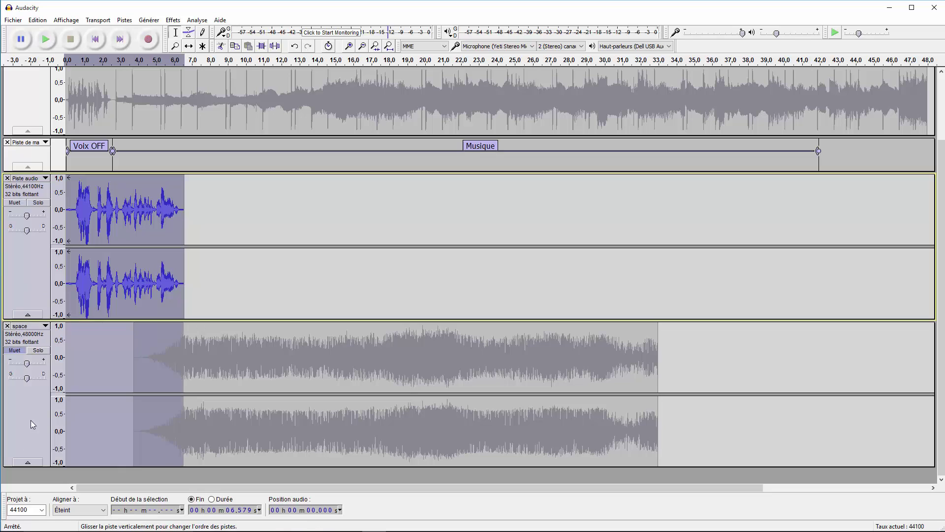
{"action": "left_click", "coordinate": [38, 416]}
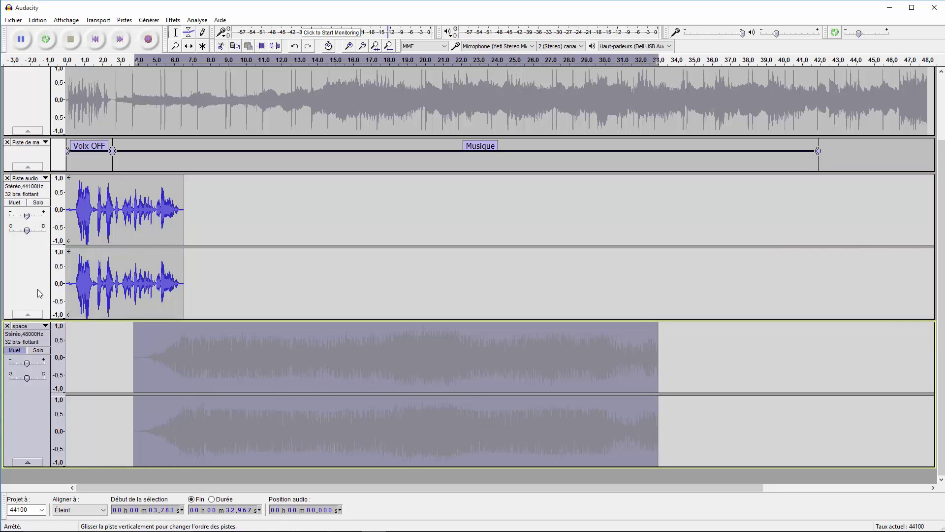
{"action": "left_click", "coordinate": [38, 293], "text": "shift"}
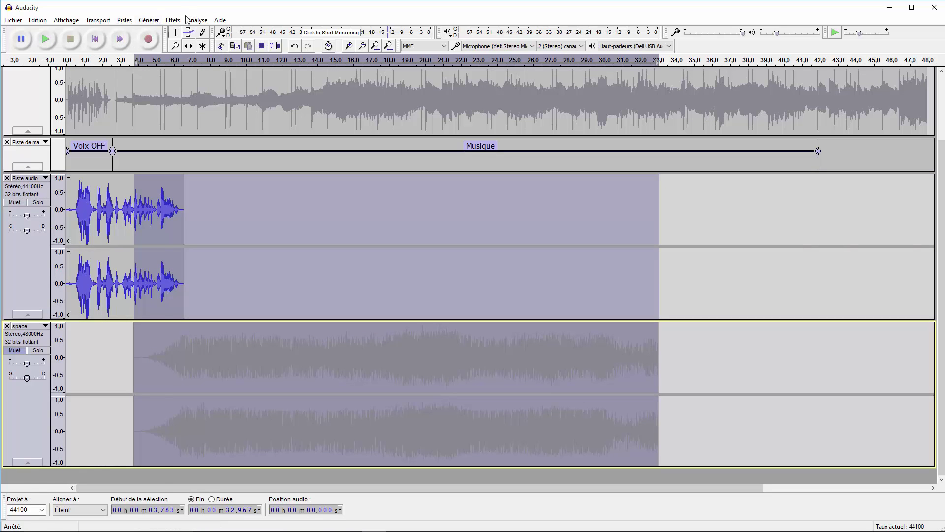
{"action": "left_click", "coordinate": [173, 20]}
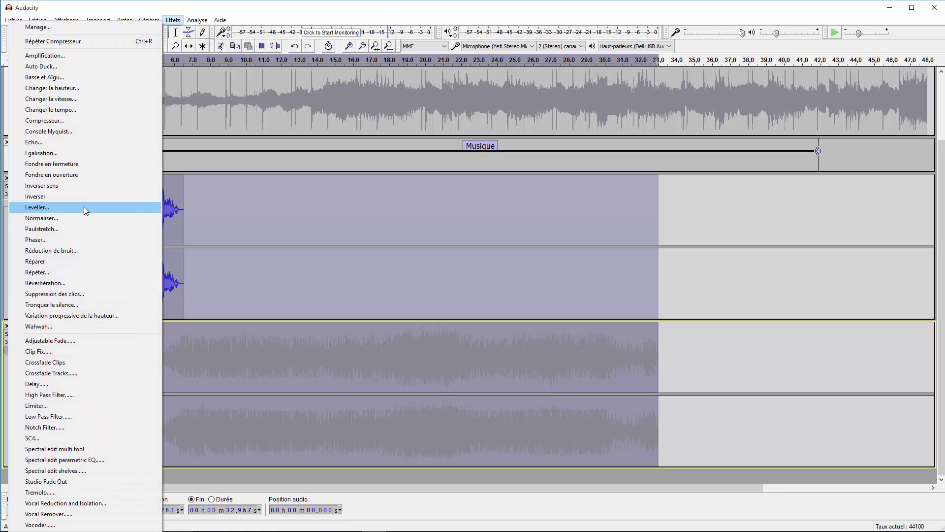
{"action": "left_click", "coordinate": [77, 219]}
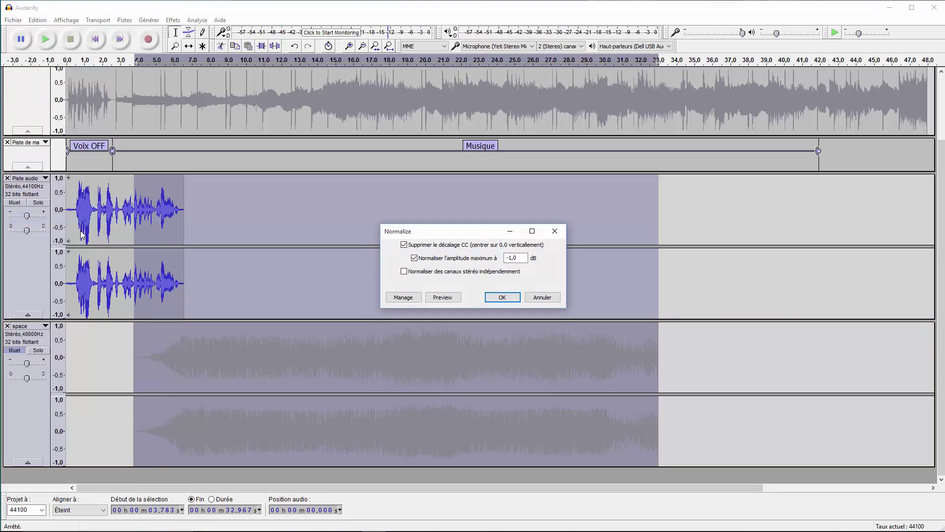
{"action": "left_click", "coordinate": [518, 297]}
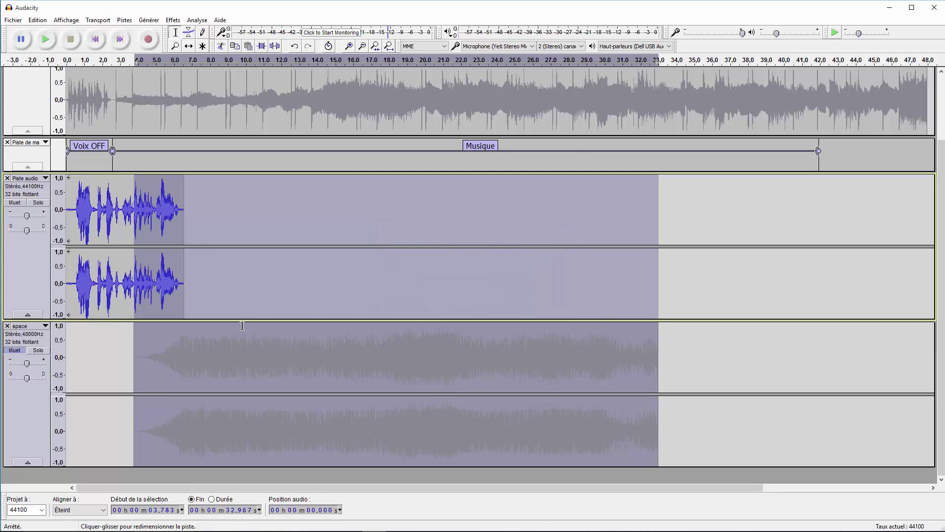
Step: Select the whole voice take and play it back
{"action": "left_click", "coordinate": [29, 408]}
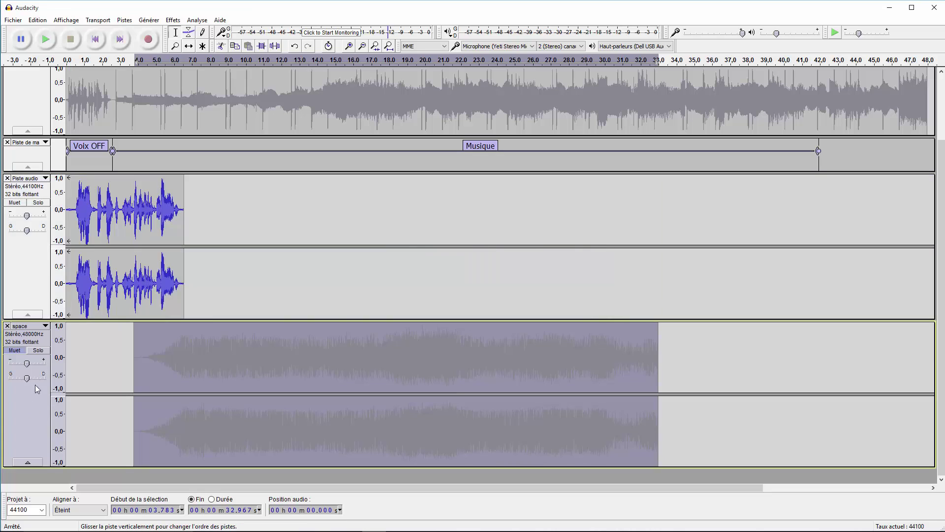
{"action": "left_click", "coordinate": [43, 290], "text": "shift"}
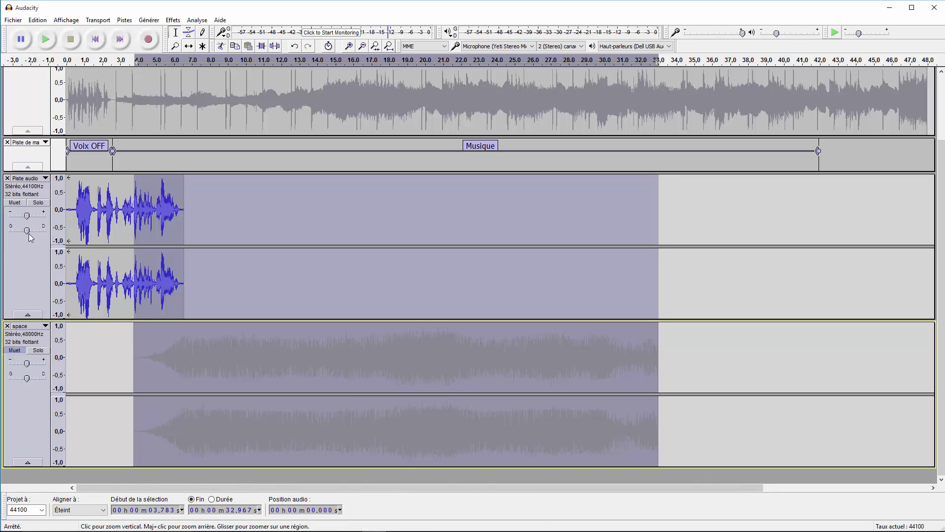
{"action": "left_click", "coordinate": [22, 281]}
{"action": "left_click", "coordinate": [45, 40]}
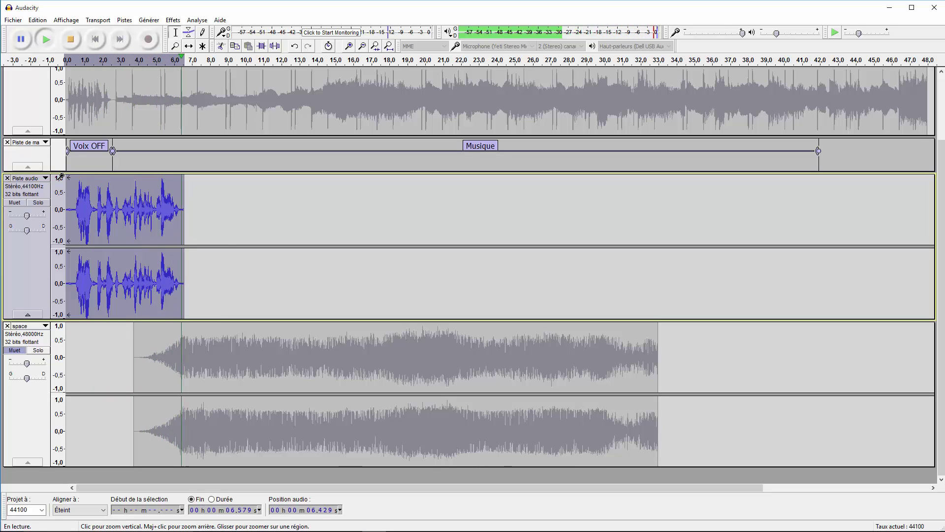
Step: Unmute the space track and play the voice together with the music
{"action": "left_click", "coordinate": [14, 350]}
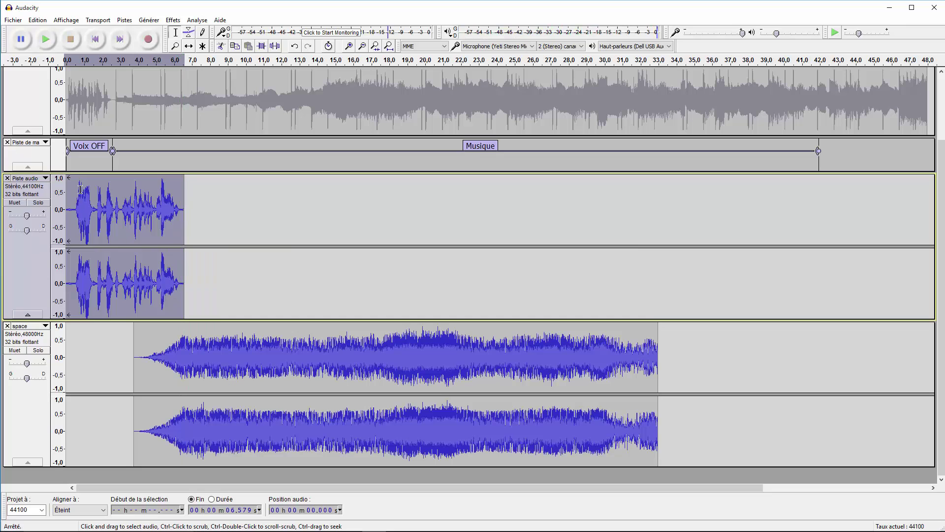
{"action": "left_click", "coordinate": [46, 39]}
{"action": "left_click", "coordinate": [268, 354]}
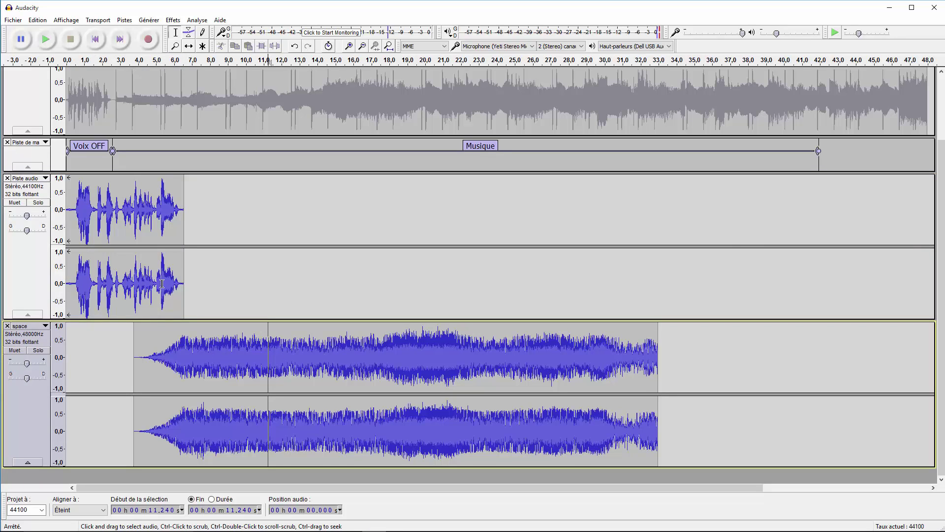
{"action": "left_click", "coordinate": [144, 276]}
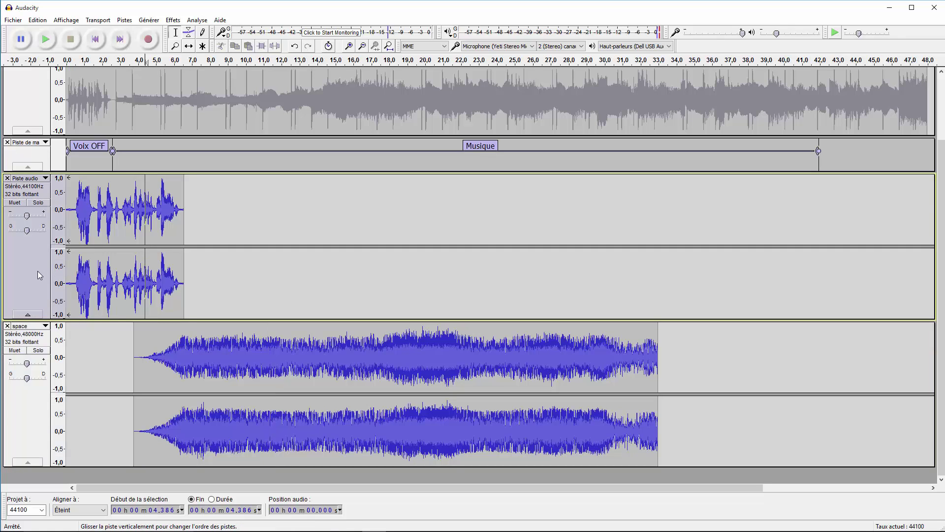
Step: Select both the voice and space tracks and mix and render them into a single track
{"action": "scroll", "coordinate": [44, 286], "scroll_direction": "up", "scroll_amount": 1}
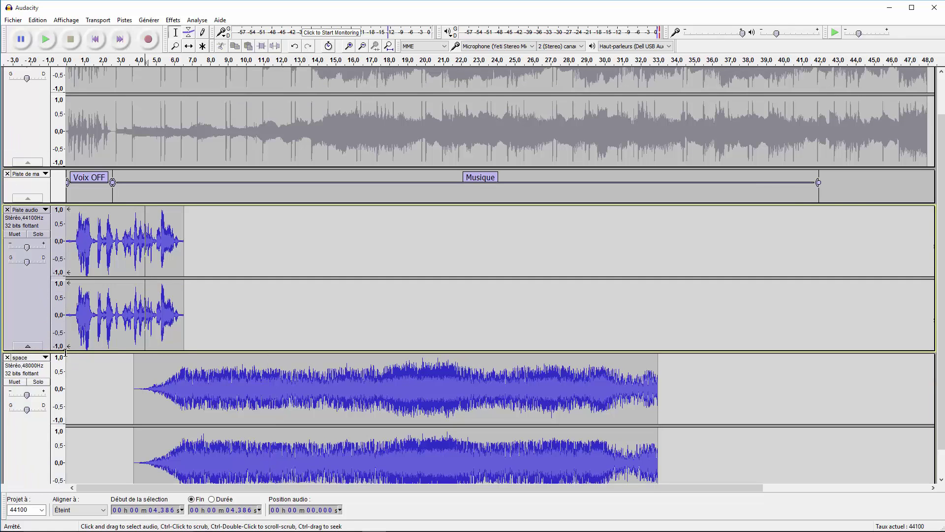
{"action": "left_click", "coordinate": [29, 313]}
{"action": "left_click", "coordinate": [47, 452], "text": "shift"}
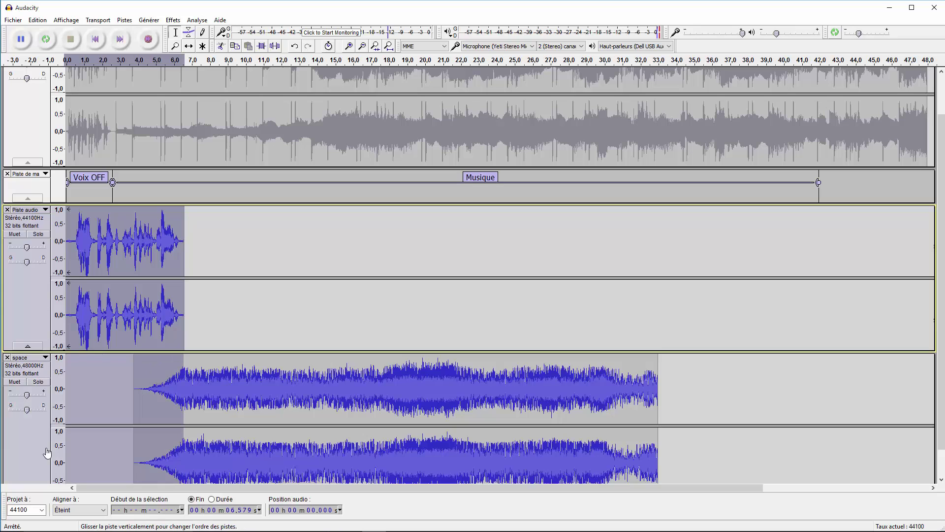
{"action": "double_click", "coordinate": [144, 407]}
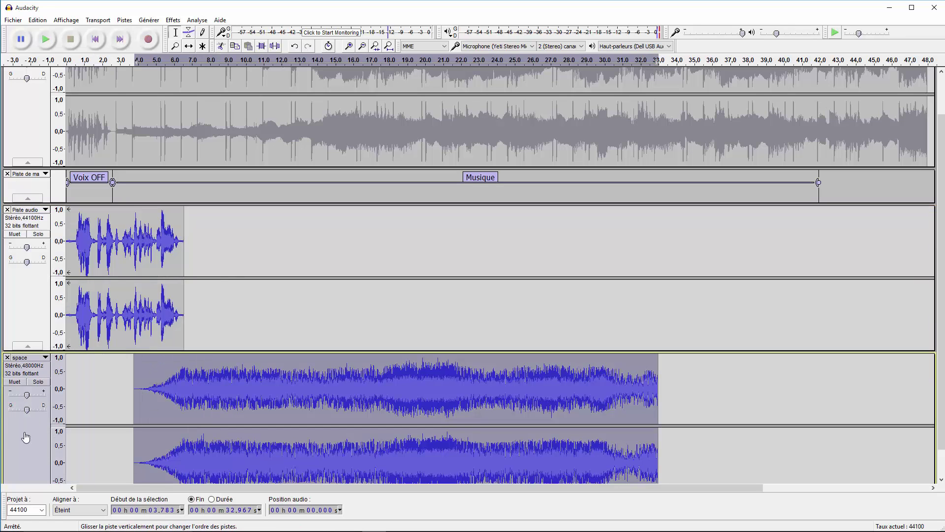
{"action": "left_click", "coordinate": [31, 330], "text": "shift"}
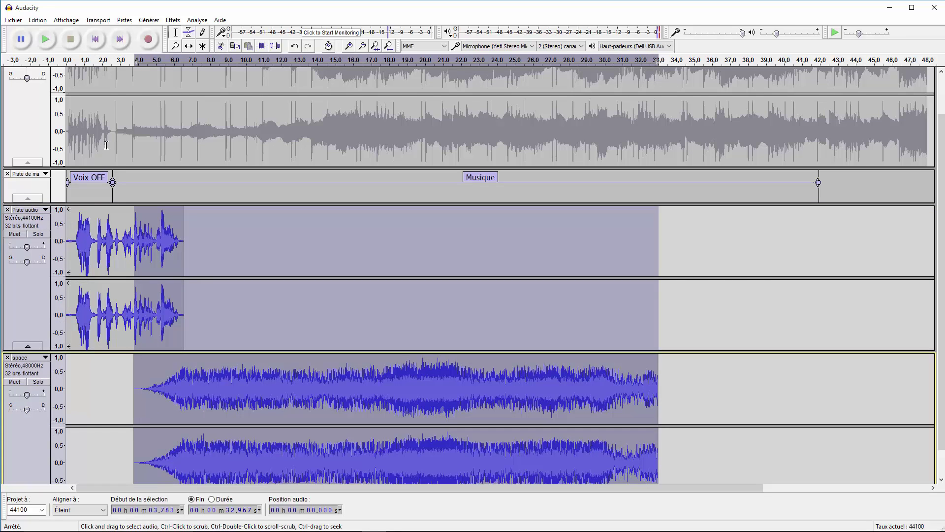
{"action": "left_click", "coordinate": [78, 21]}
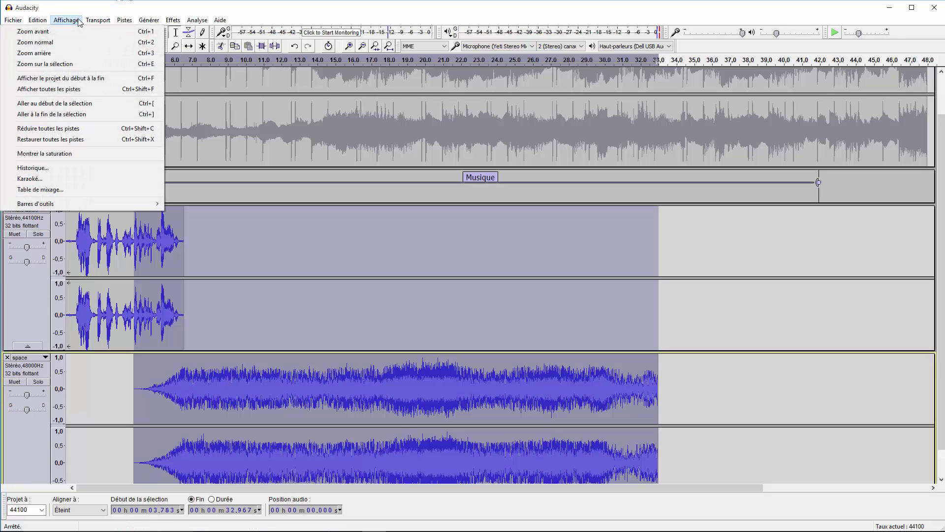
{"action": "mouse_move", "coordinate": [97, 22]}
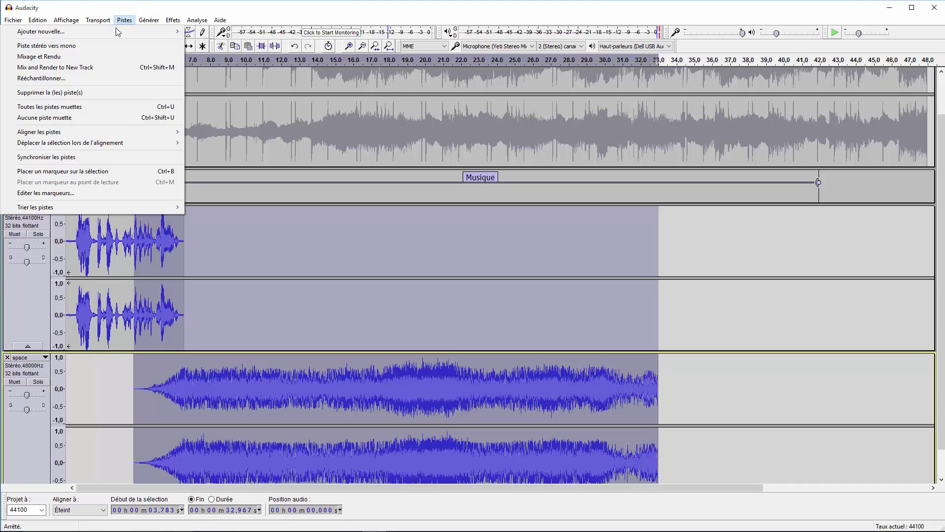
{"action": "left_click", "coordinate": [96, 56]}
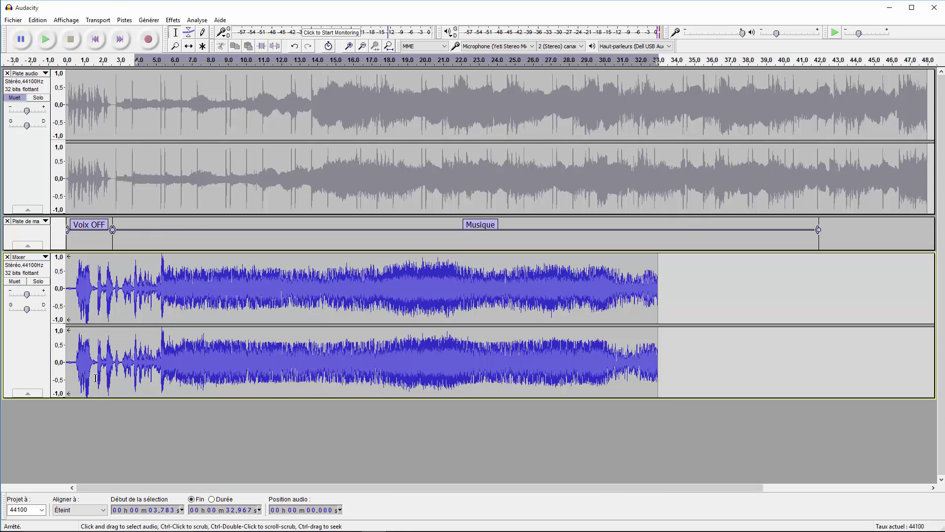
Step: Select the whole mixed track and view the list of available effects
{"action": "left_click", "coordinate": [25, 362]}
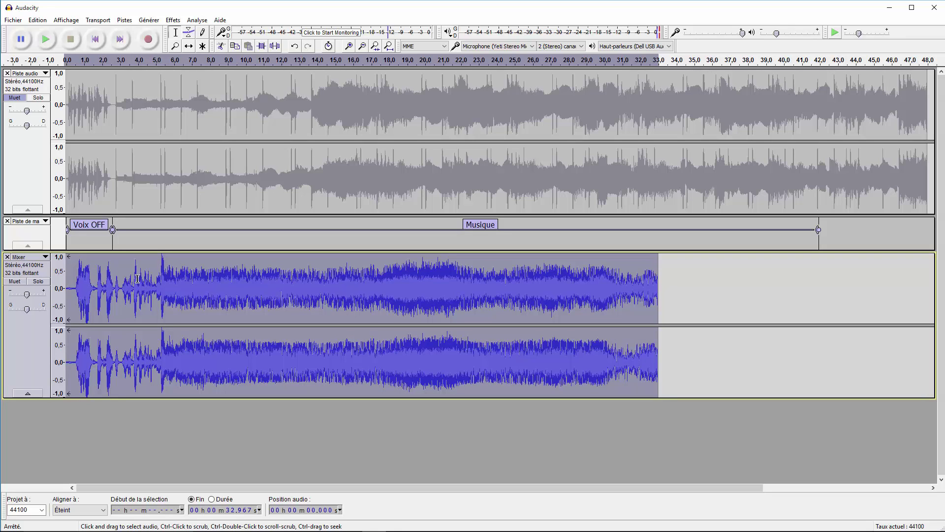
{"action": "left_click", "coordinate": [173, 20]}
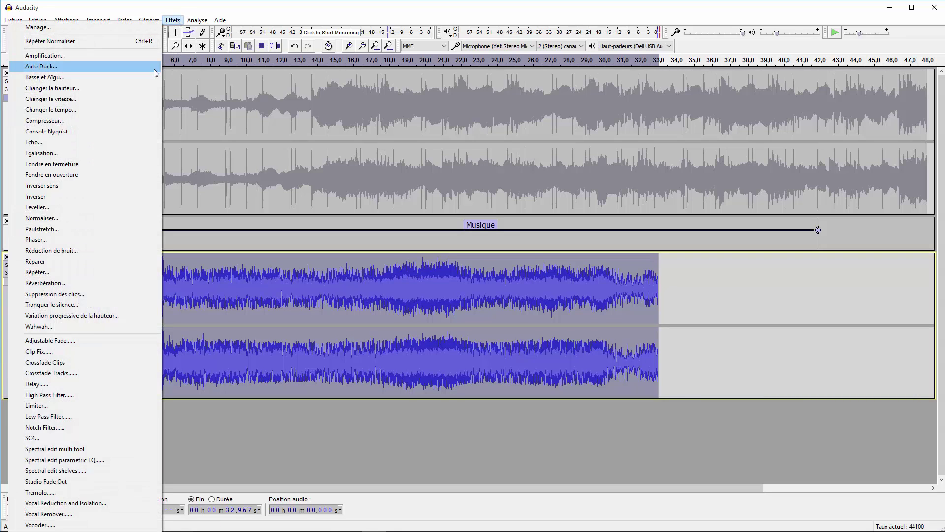
{"action": "left_click", "coordinate": [312, 348]}
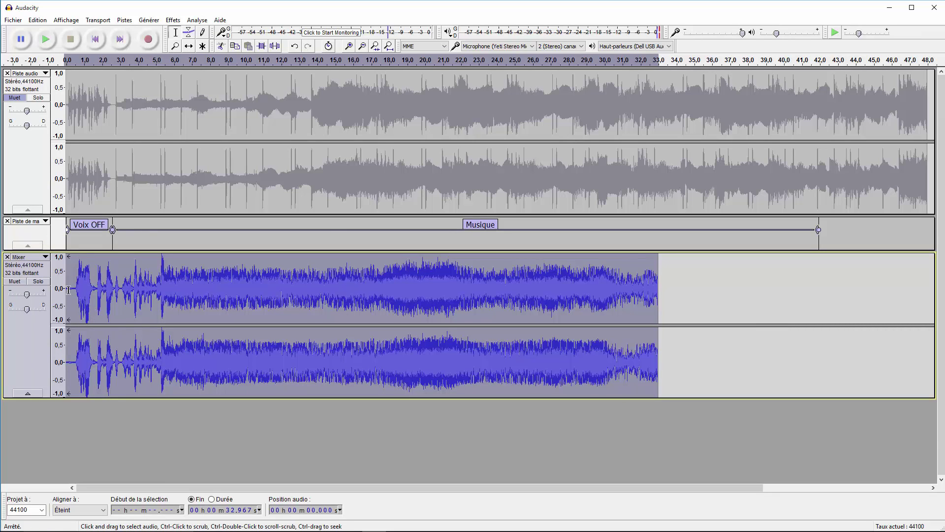
Step: Select the opening of the mixed track from 0 to about 5.15 s and nudge the selection's edges
{"action": "left_click_drag", "start_coordinate": [66, 288], "coordinate": [159, 295]}
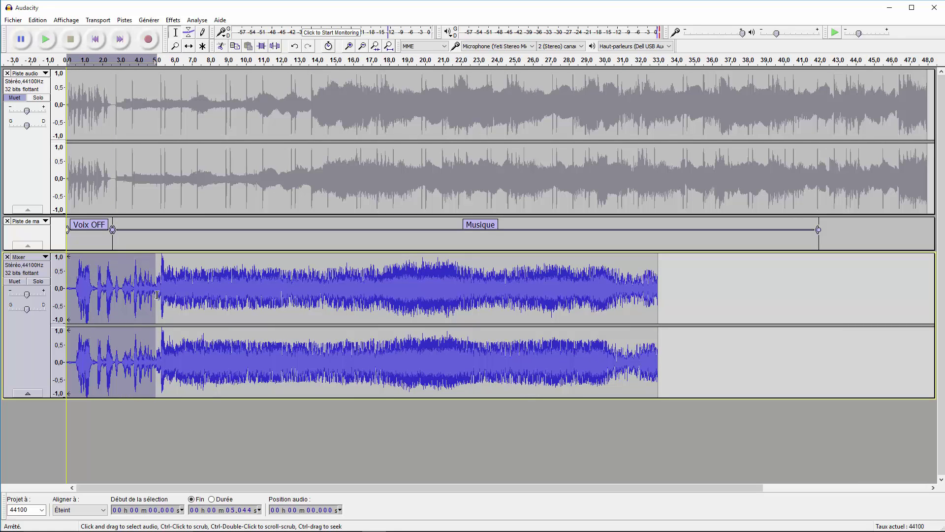
{"action": "left_click", "coordinate": [46, 40]}
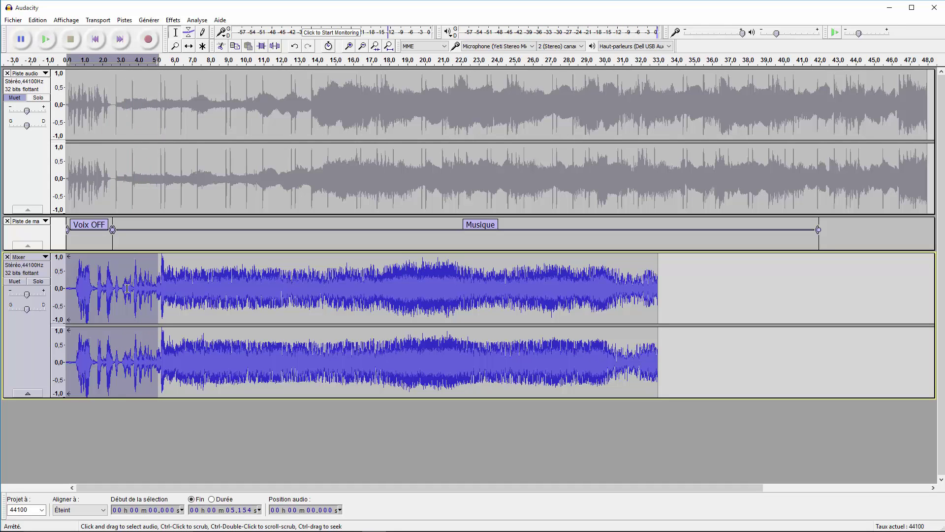
{"action": "key", "text": "ctrl+shift+Right"}
{"action": "key", "text": "ctrl+shift+Left"}
{"action": "key", "text": "Right"}
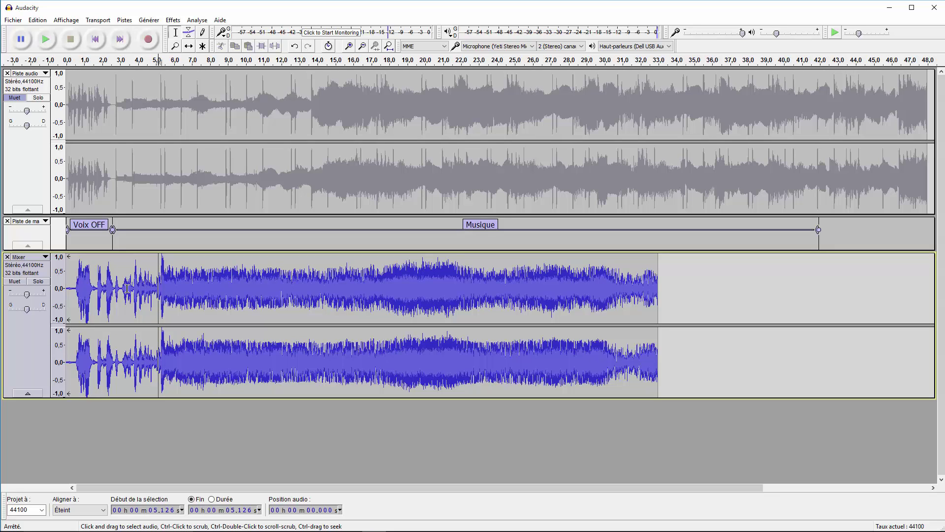
{"action": "key", "text": "Left"}
{"action": "key", "text": "shift+Right"}
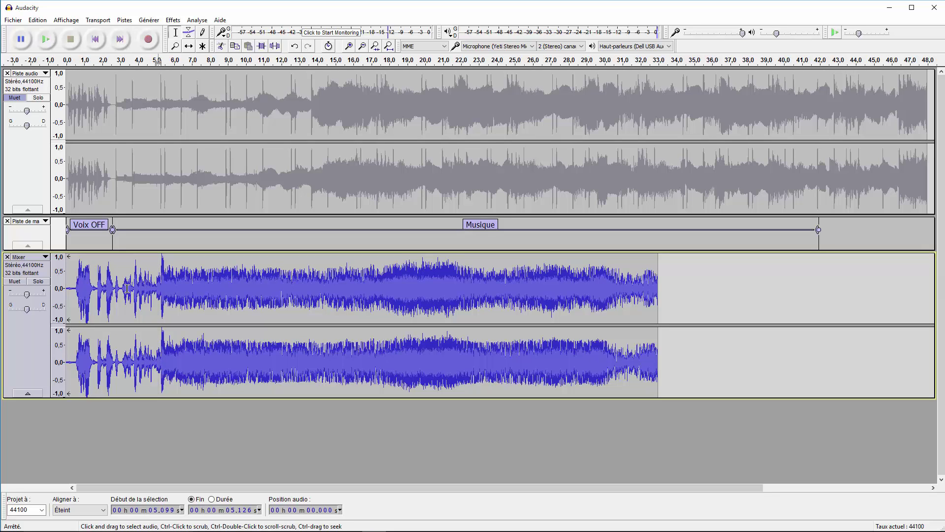
Step: Select the mixed track from its start to 5.291 s and contract the selection to 0.027–5.154 s
{"action": "left_click_drag", "start_coordinate": [161, 295], "coordinate": [66, 298]}
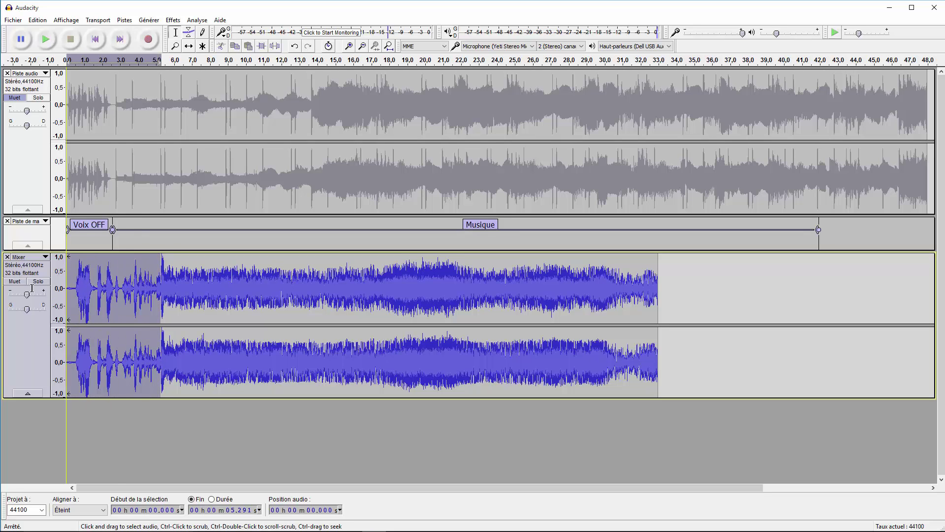
{"action": "key", "text": "ctrl+shift+Right"}
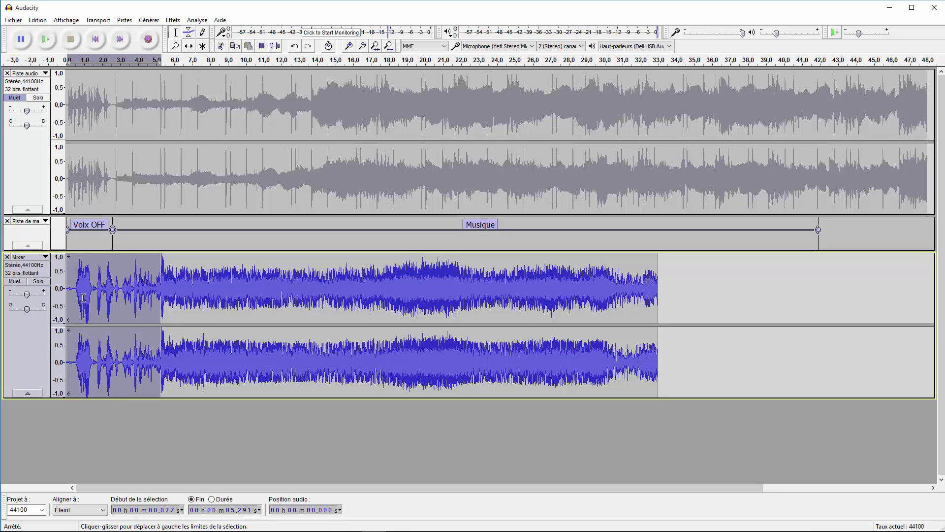
{"action": "key", "text": "ctrl+shift+Left"}
{"action": "key", "text": "ctrl+shift+Left"}
{"action": "key", "text": "ctrl+shift+Left"}
{"action": "key", "text": "ctrl+shift+Left"}
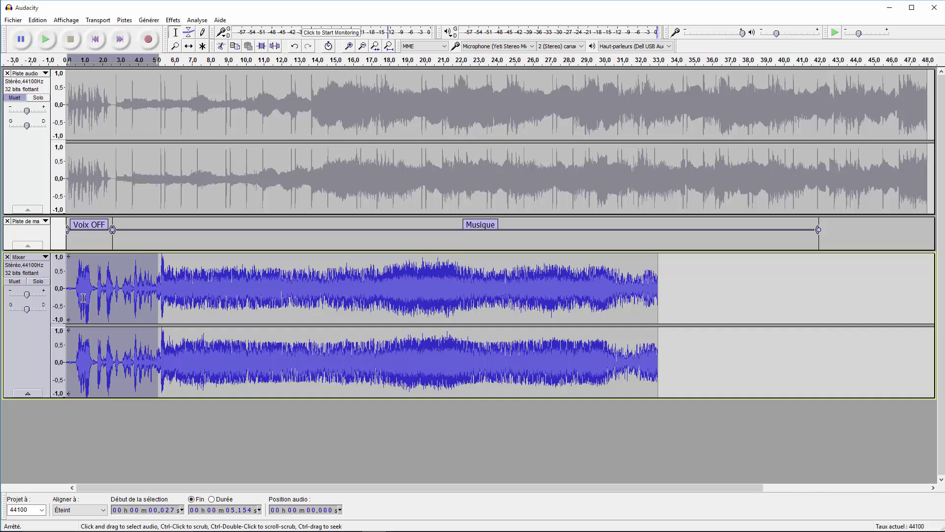
Step: Rebuild the selection in the mixed track by extending it backward from 5.291 s to the start
{"action": "key", "text": "Right"}
{"action": "key", "text": "shift+Right"}
{"action": "key", "text": "shift+Right"}
{"action": "key", "text": "shift+Right"}
{"action": "key", "text": "shift+Right"}
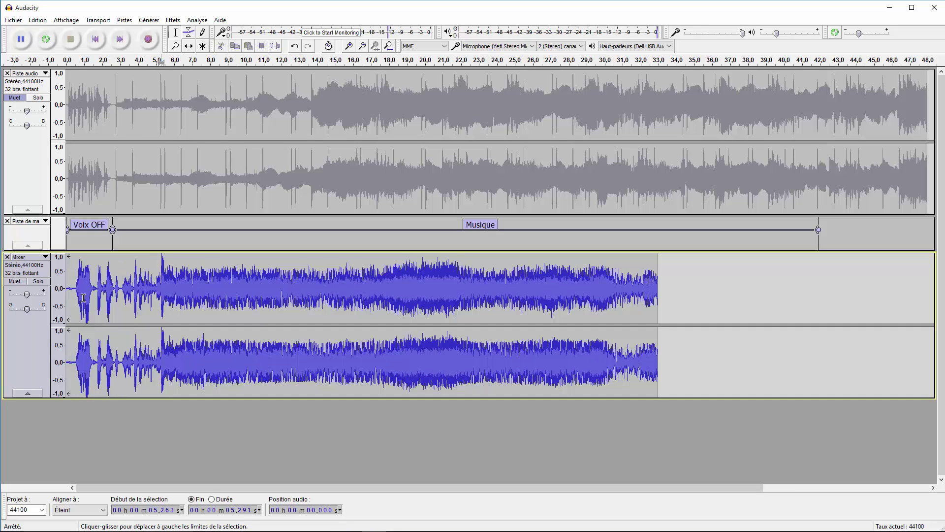
{"action": "key", "text": "shift+Left"}
{"action": "key", "text": "shift+Left"}
{"action": "key", "text": "shift+Left"}
{"action": "key", "text": "shift+Left"}
{"action": "key", "text": "shift+Left"}
{"action": "key", "text": "shift+Left"}
{"action": "key", "text": "shift+Left"}
{"action": "key", "text": "shift+Left"}
{"action": "key", "text": "shift+Left"}
{"action": "key", "text": "shift+Left"}
{"action": "key", "text": "shift+Left"}
{"action": "key", "text": "shift+Left"}
{"action": "key", "text": "shift+Left"}
{"action": "key", "text": "shift+Left"}
{"action": "key", "text": "shift+Left"}
{"action": "key", "text": "shift+Left"}
{"action": "key", "text": "shift+Left"}
{"action": "key", "text": "shift+Left"}
{"action": "key", "text": "shift+Left"}
{"action": "key", "text": "shift+Left"}
{"action": "key", "text": "shift+Left"}
{"action": "key", "text": "shift+Left"}
{"action": "key", "text": "shift+Left"}
{"action": "key", "text": "shift+Left"}
{"action": "key", "text": "shift+Left"}
{"action": "key", "text": "shift+Left"}
{"action": "key", "text": "shift+Left"}
{"action": "key", "text": "shift+Left"}
{"action": "key", "text": "shift+Left"}
{"action": "key", "text": "shift+Left"}
{"action": "key", "text": "shift+Left"}
{"action": "key", "text": "shift+Left"}
{"action": "key", "text": "shift+Left"}
{"action": "key", "text": "shift+Left"}
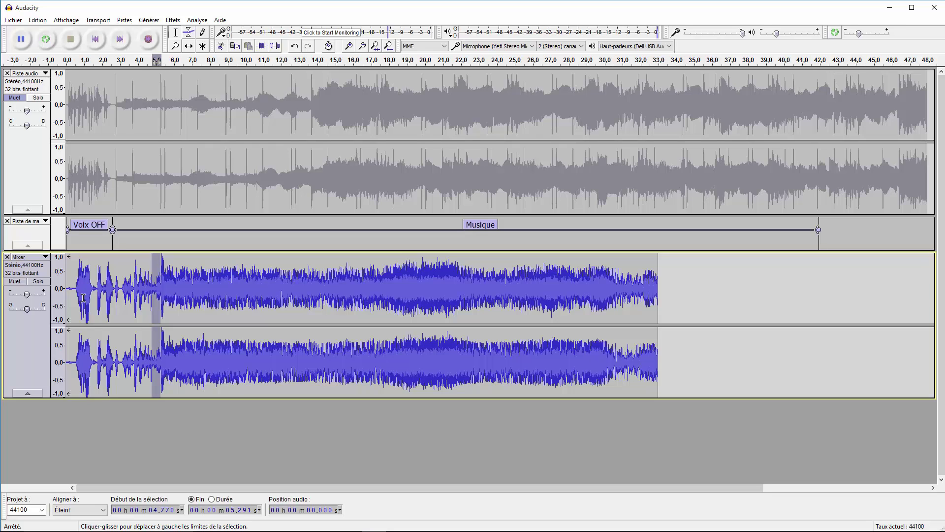
{"action": "key", "text": "shift+Left"}
{"action": "key", "text": "shift+Left"}
{"action": "key", "text": "shift+Left"}
{"action": "key", "text": "shift+Left"}
{"action": "key", "text": "shift+Left"}
{"action": "key", "text": "shift+Left"}
{"action": "key", "text": "shift+Left"}
{"action": "key", "text": "shift+Left"}
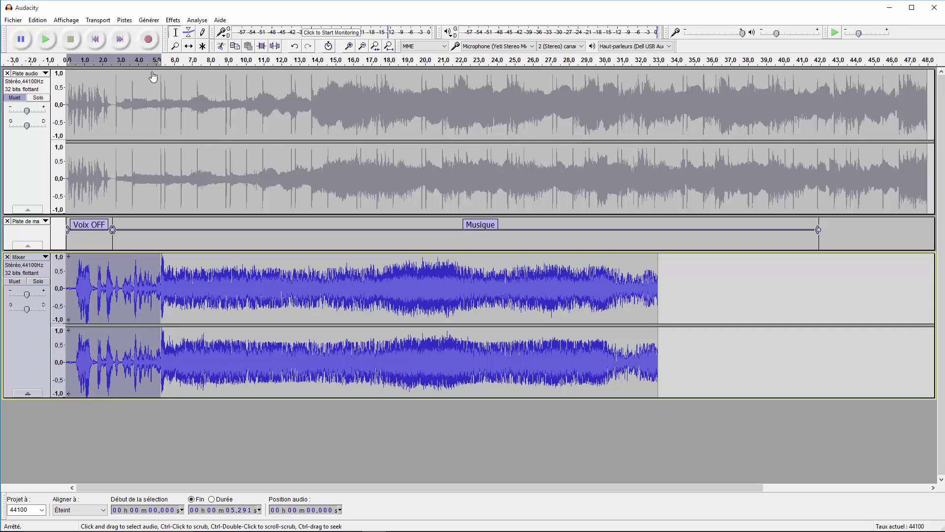
Step: Play the selected opening of the mix, stop playback and extend the selection's end to about 6.03 s
{"action": "left_click", "coordinate": [48, 41]}
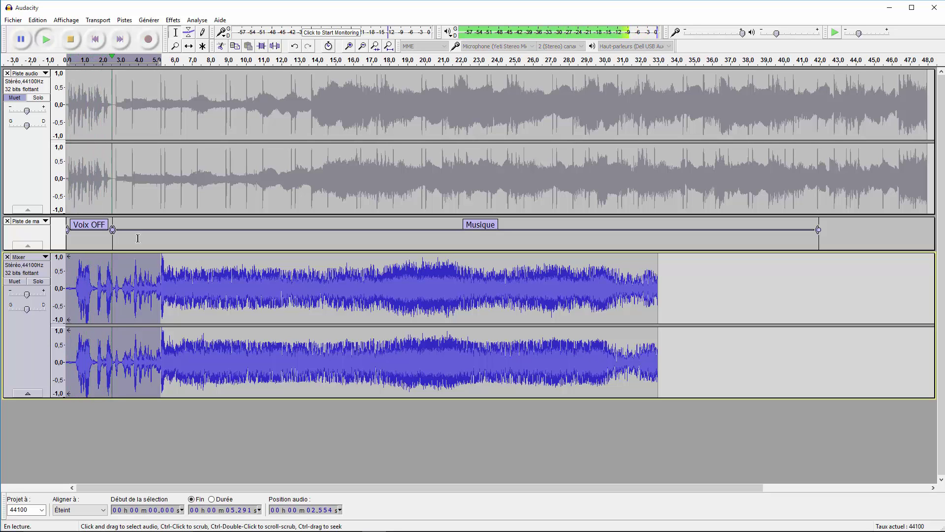
{"action": "left_click", "coordinate": [163, 61]}
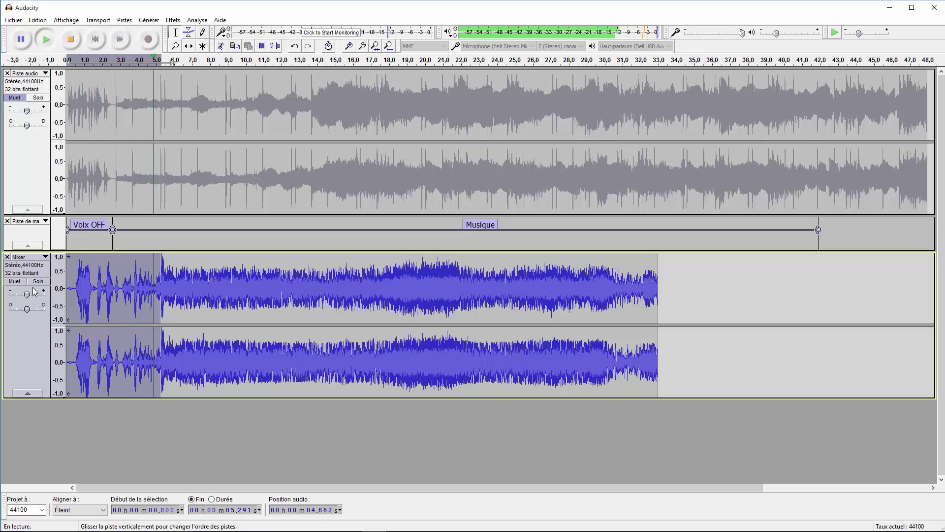
{"action": "key", "text": "space"}
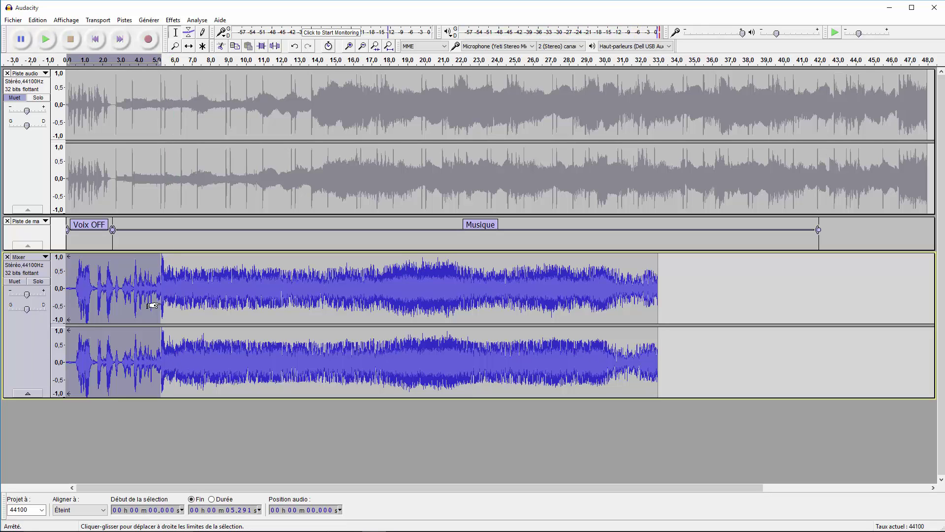
{"action": "left_click_drag", "start_coordinate": [155, 306], "coordinate": [166, 308]}
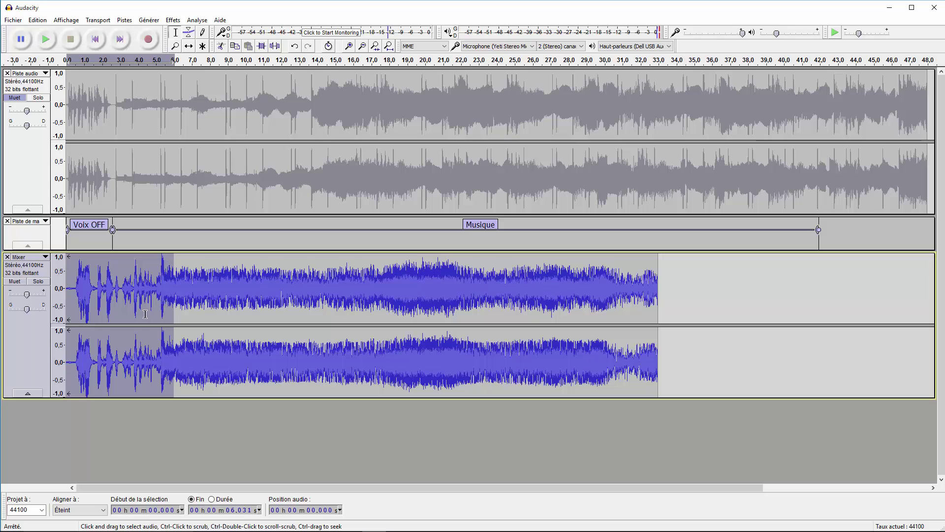
Step: Move the label track below the mixed track
{"action": "left_click", "coordinate": [25, 221]}
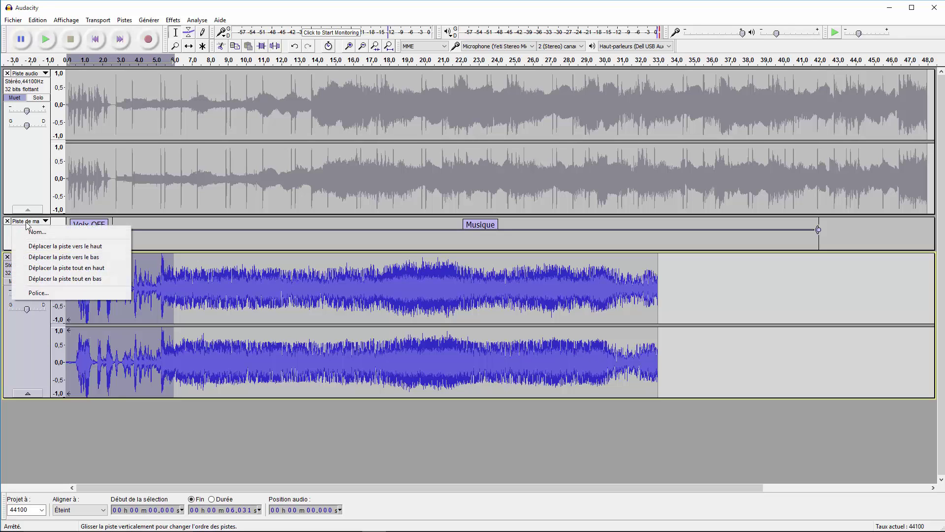
{"action": "left_click", "coordinate": [10, 241]}
{"action": "left_click_drag", "start_coordinate": [10, 241], "coordinate": [14, 440]}
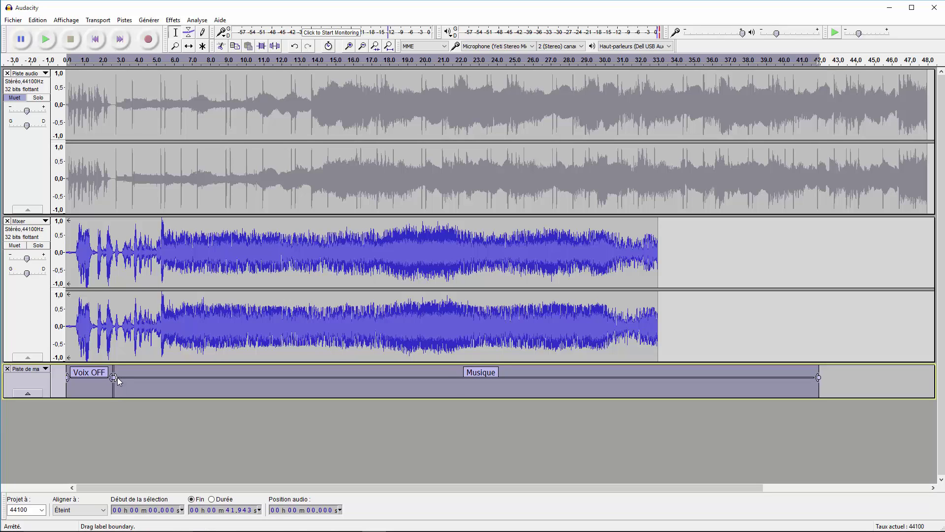
Step: Stretch the Voix OFF label's end to about 5.6 s and shift the Musique label to start at about 3.8 s
{"action": "left_click_drag", "start_coordinate": [118, 377], "coordinate": [166, 380]}
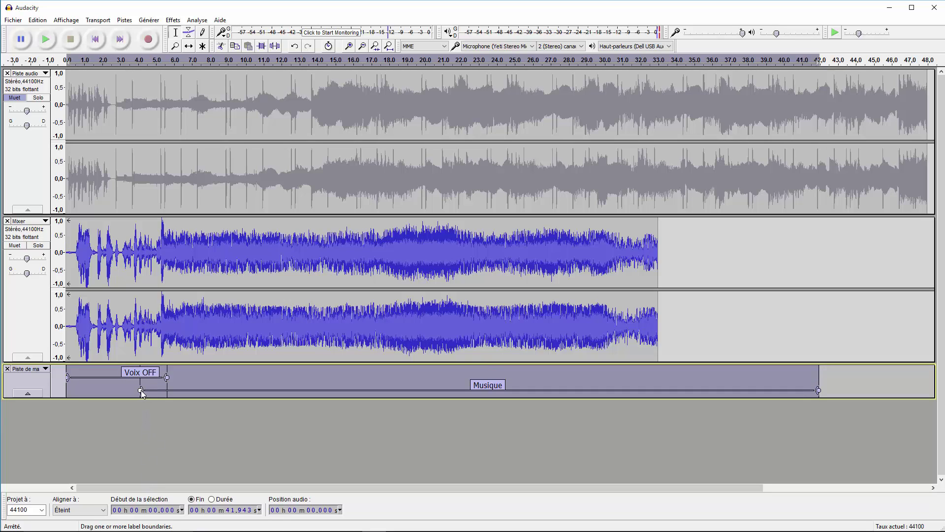
{"action": "left_click_drag", "start_coordinate": [141, 390], "coordinate": [136, 391]}
{"action": "left_click", "coordinate": [135, 314]}
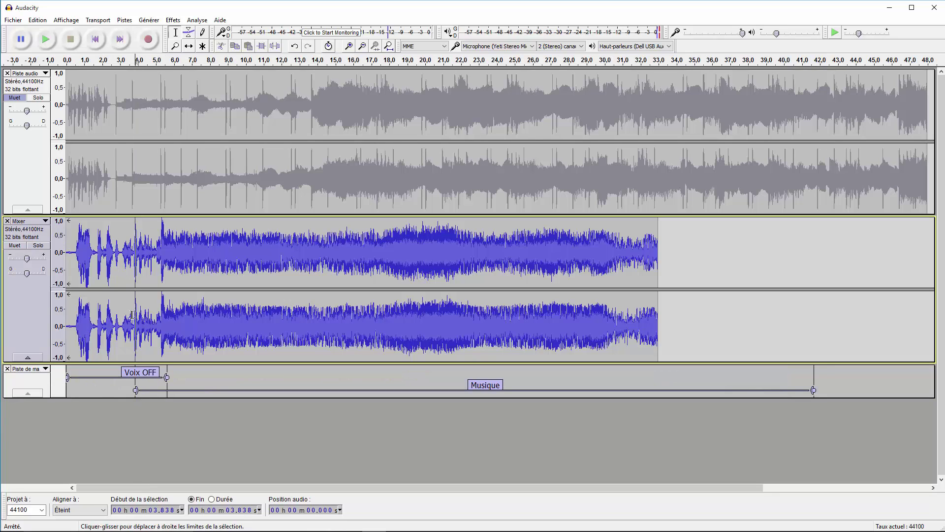
Step: Play the mix from about 0.5 s and fit the Musique label from about 4.6 s to the mix's end at 32.98 s
{"action": "left_click", "coordinate": [75, 317]}
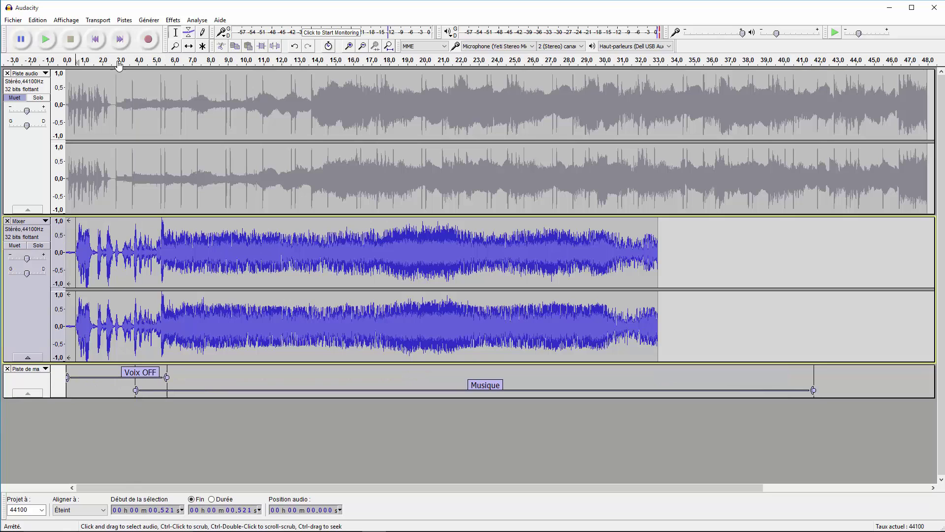
{"action": "left_click", "coordinate": [49, 40]}
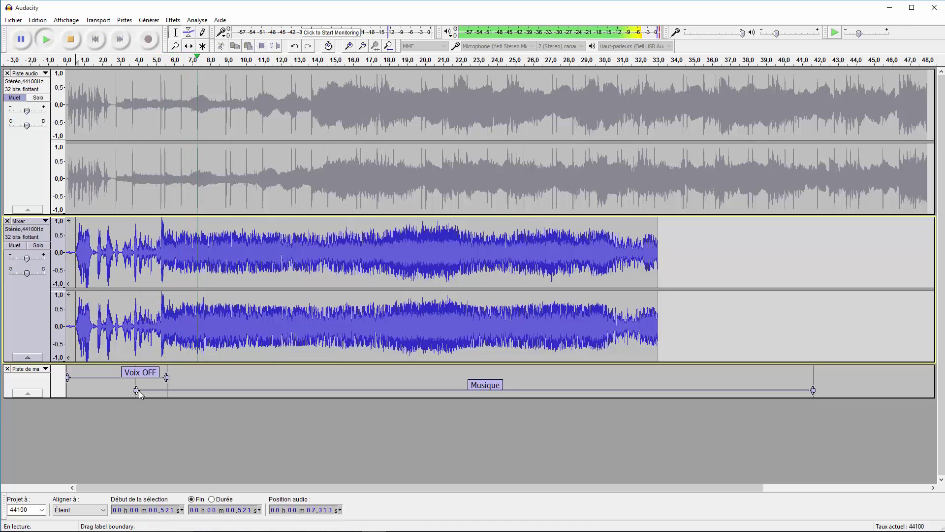
{"action": "left_click_drag", "start_coordinate": [135, 390], "coordinate": [149, 391]}
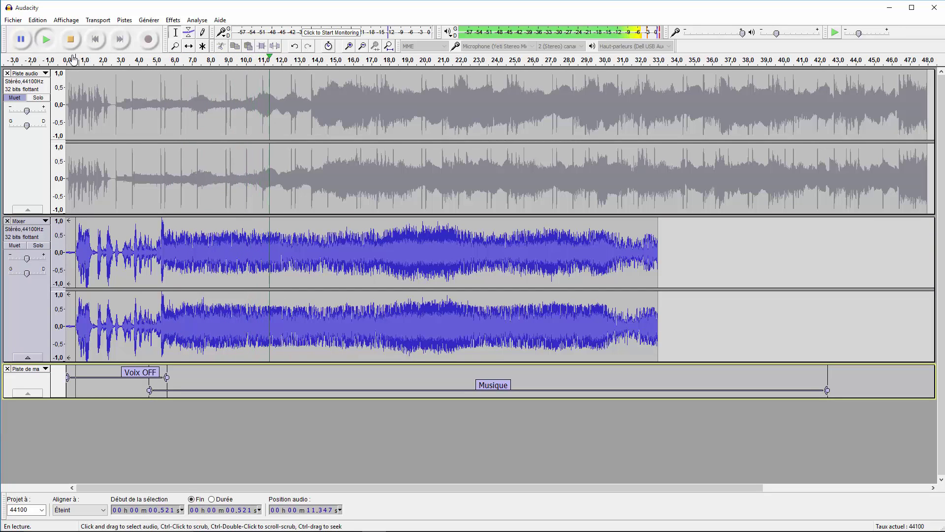
{"action": "key", "text": "space"}
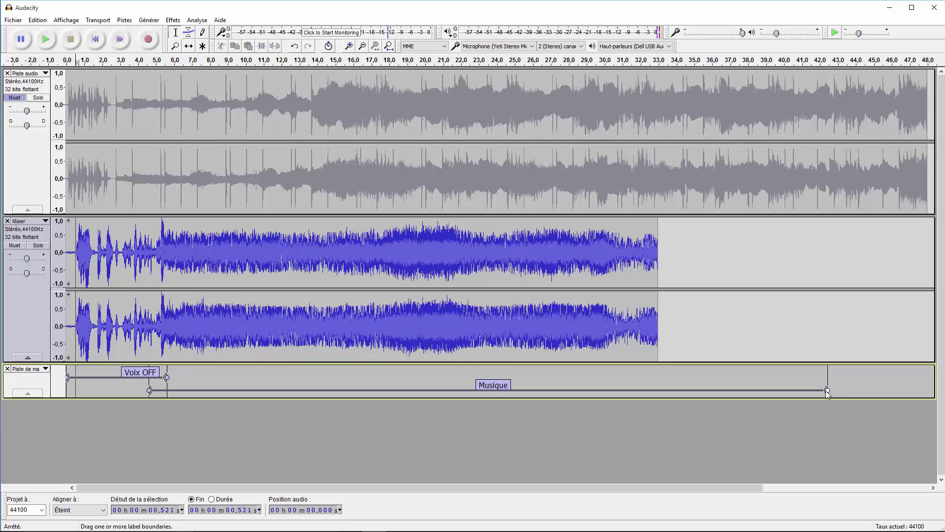
{"action": "left_click_drag", "start_coordinate": [827, 391], "coordinate": [657, 390]}
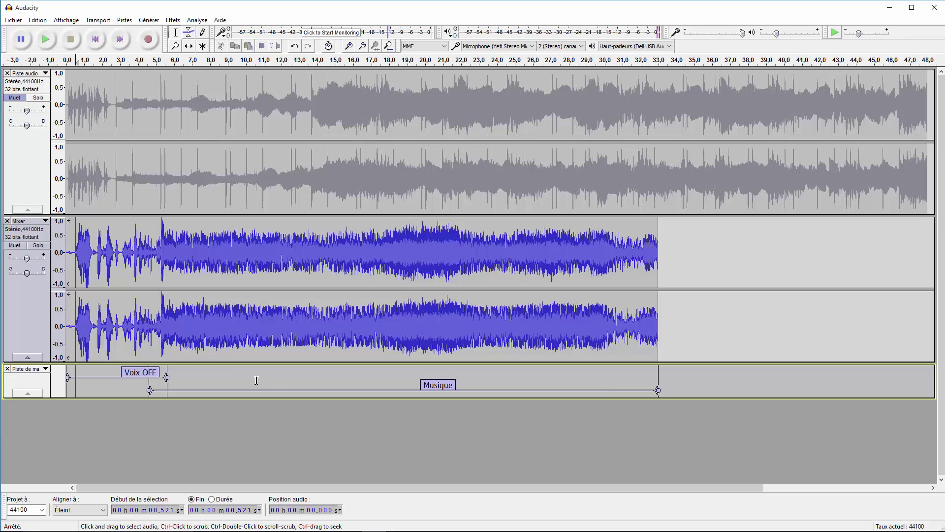
Step: Select the label track together with the mixed track and turn on Sync-Lock Tracks
{"action": "left_click", "coordinate": [39, 385]}
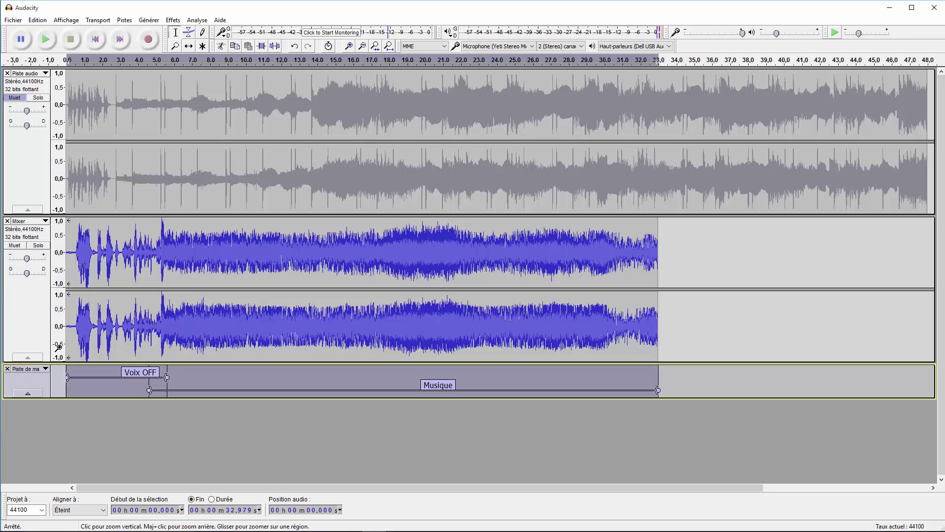
{"action": "left_click", "coordinate": [47, 329], "text": "shift"}
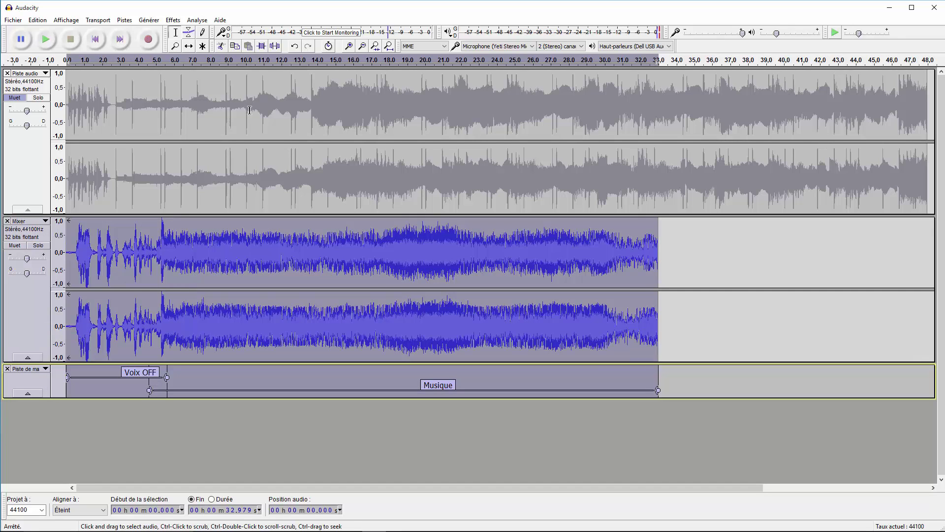
{"action": "left_click", "coordinate": [328, 46]}
Step: Select the mixed track and the muted audio track in turn to view their sync-lock links, and clear the track selection
{"action": "left_click", "coordinate": [37, 337]}
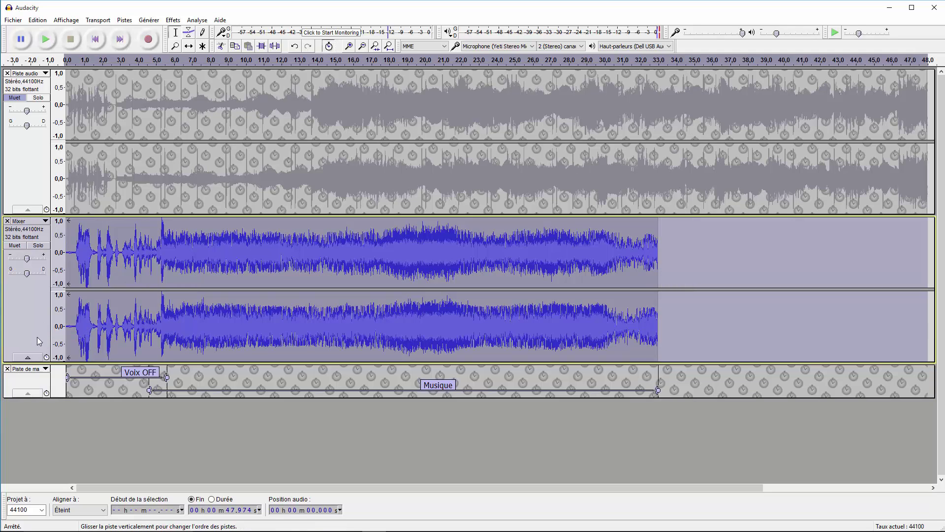
{"action": "left_click", "coordinate": [35, 192]}
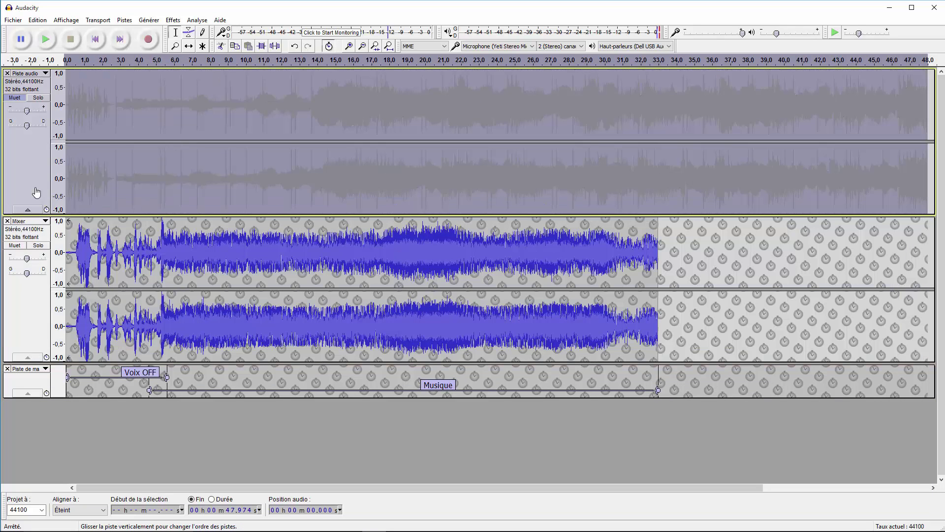
{"action": "left_click", "coordinate": [44, 468]}
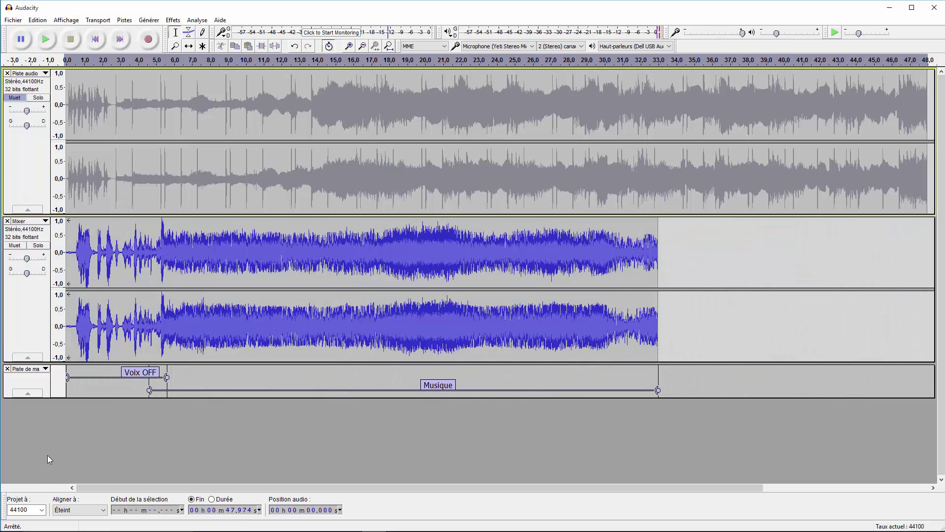